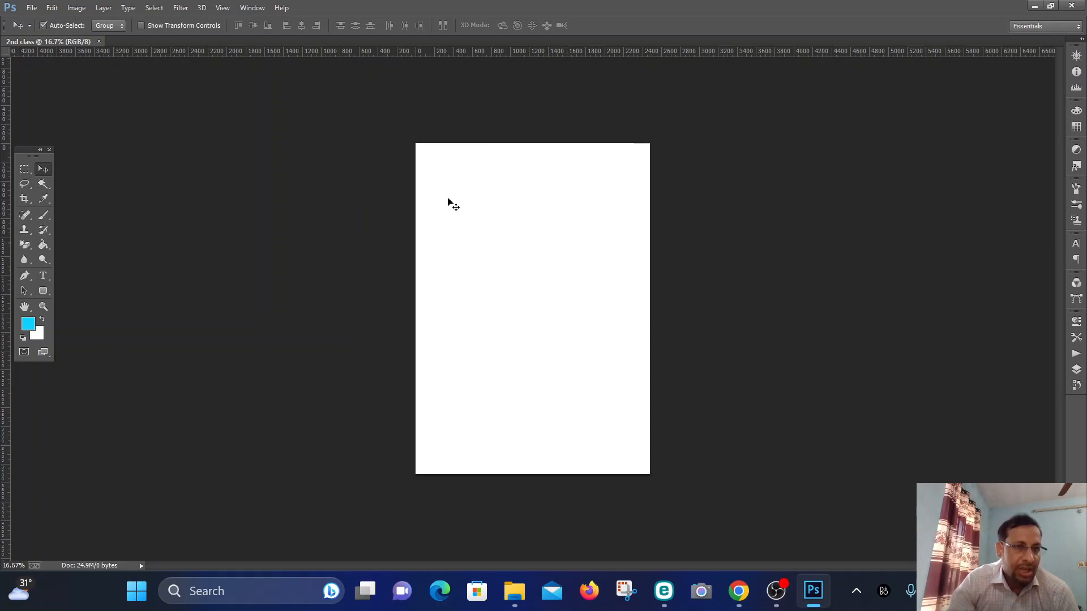
Step: Open animal-bald_eagle-bird-blue-eagle-163558 from the Wallpaper folder and dock its floating window as a document tab
{"action": "left_click", "coordinate": [30, 8]}
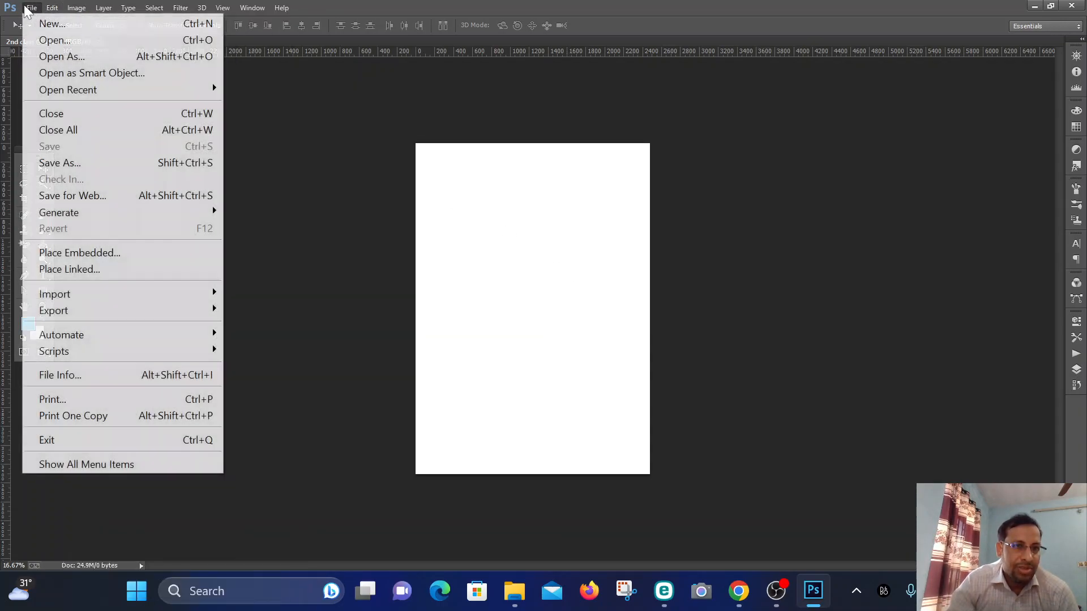
{"action": "left_click", "coordinate": [54, 41]}
{"action": "left_click", "coordinate": [172, 161]}
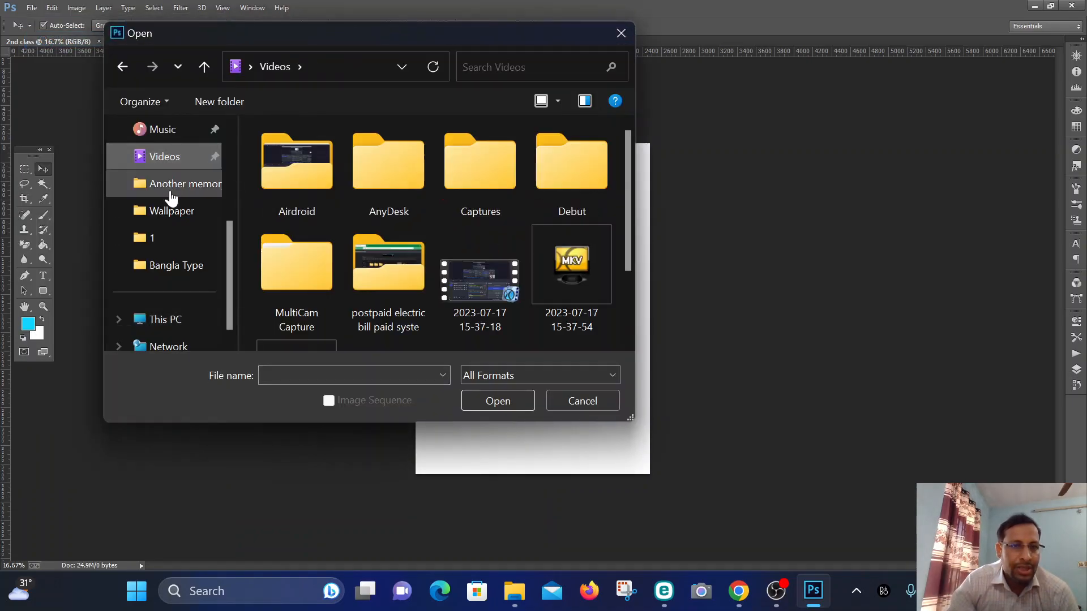
{"action": "left_click", "coordinate": [189, 218]}
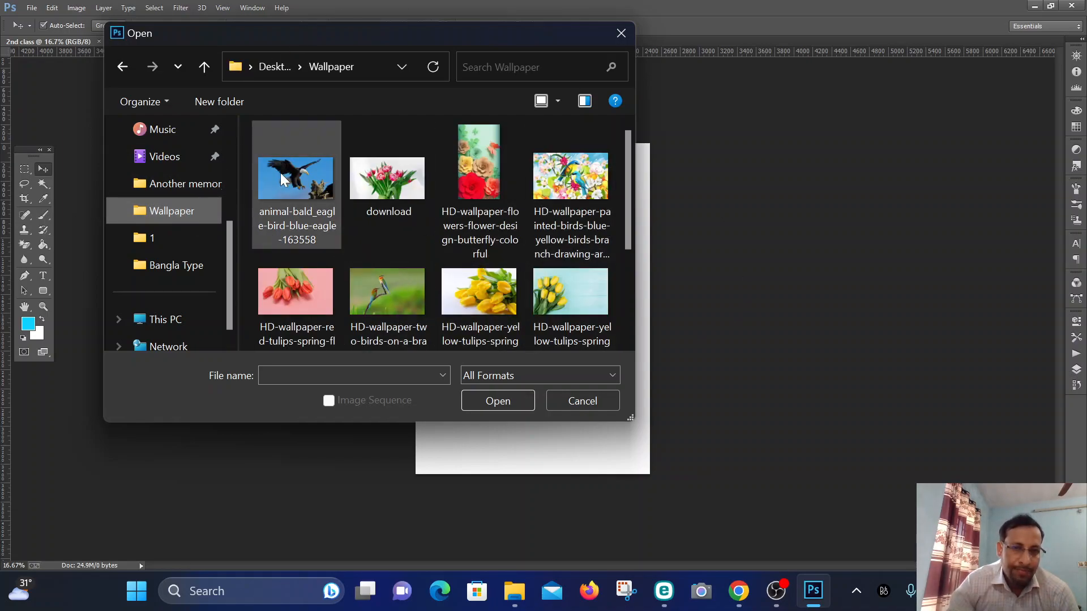
{"action": "left_click", "coordinate": [322, 192]}
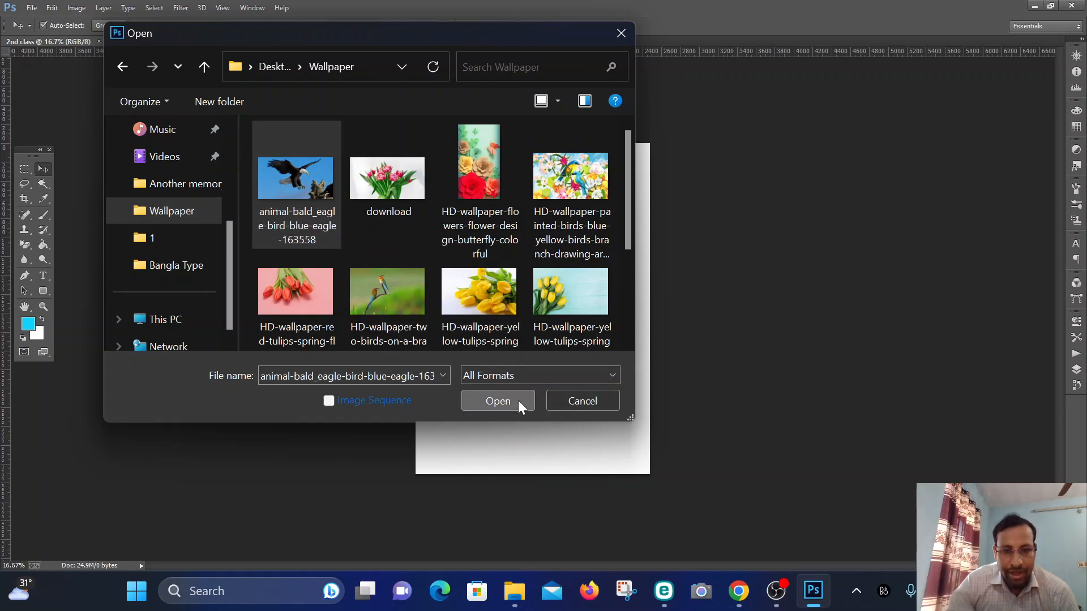
{"action": "left_click", "coordinate": [498, 401]}
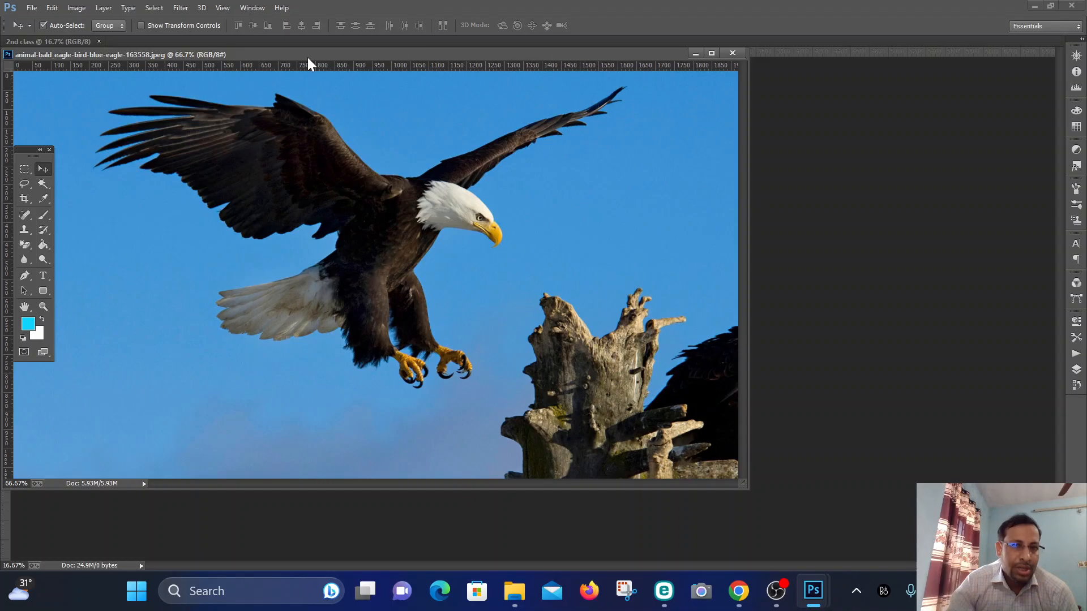
{"action": "left_click_drag", "start_coordinate": [307, 56], "coordinate": [395, 43]}
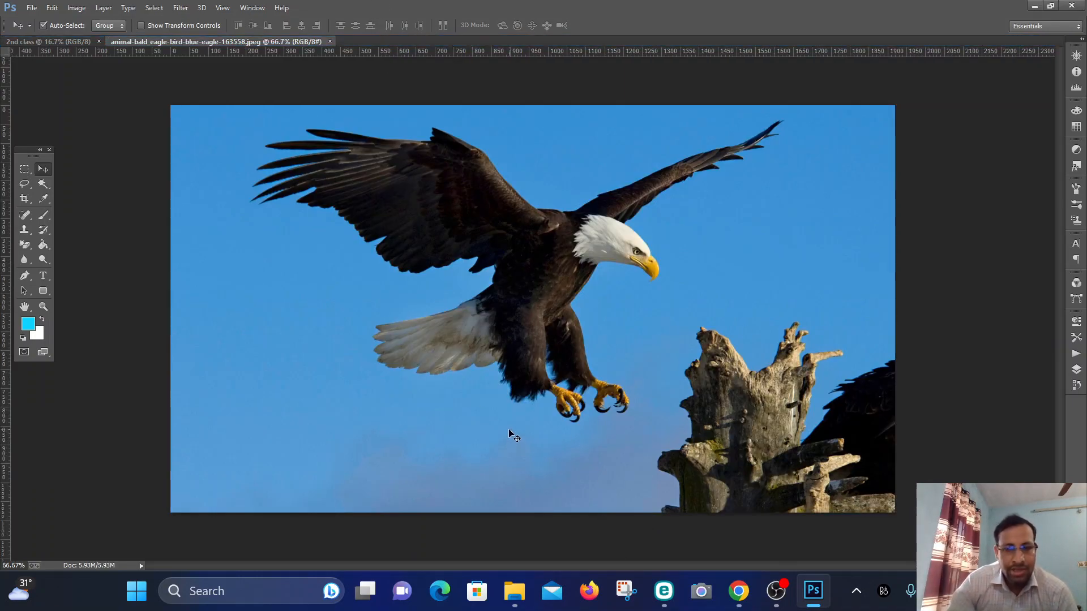
Step: Copy the whole eagle image into the 2nd class document with the Move tool and delete the placed copy
{"action": "left_click", "coordinate": [43, 183]}
{"action": "key", "text": "v"}
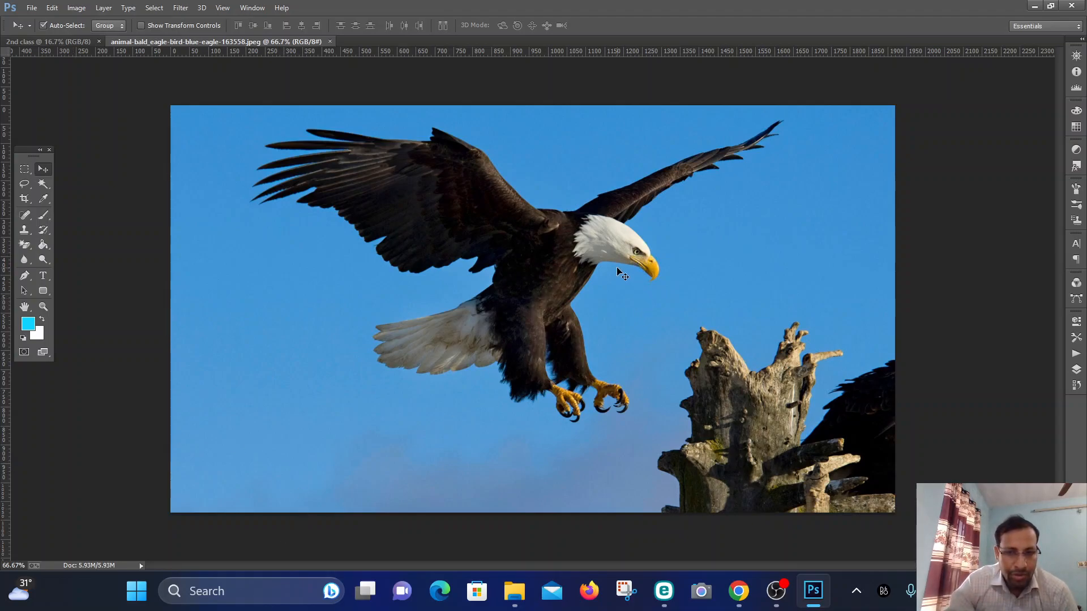
{"action": "left_click_drag", "start_coordinate": [623, 238], "coordinate": [205, 116]}
{"action": "left_click", "coordinate": [183, 39]}
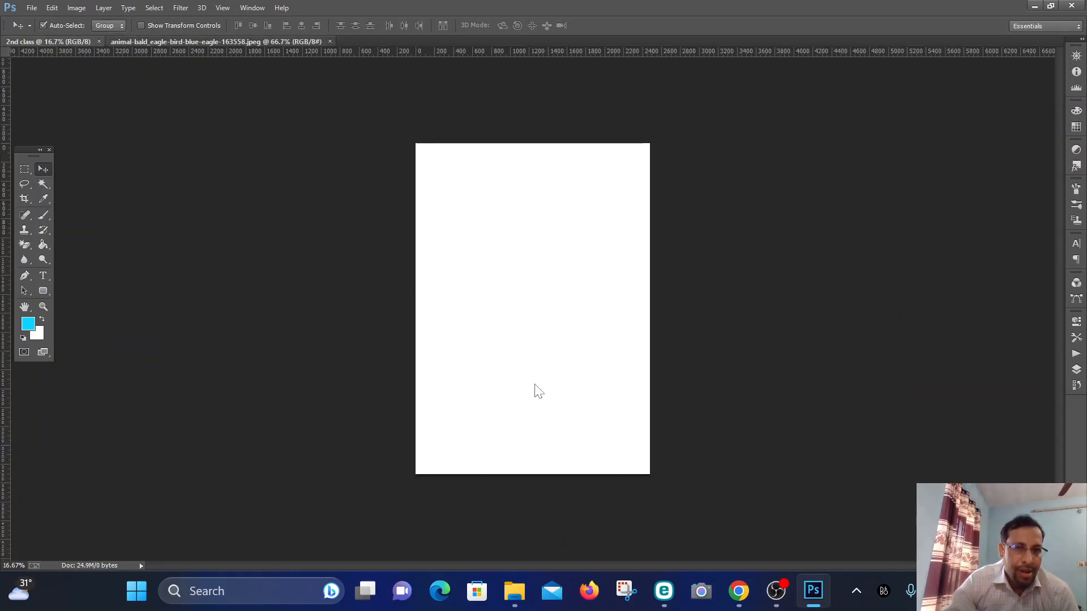
{"action": "left_click_drag", "start_coordinate": [496, 229], "coordinate": [530, 332]}
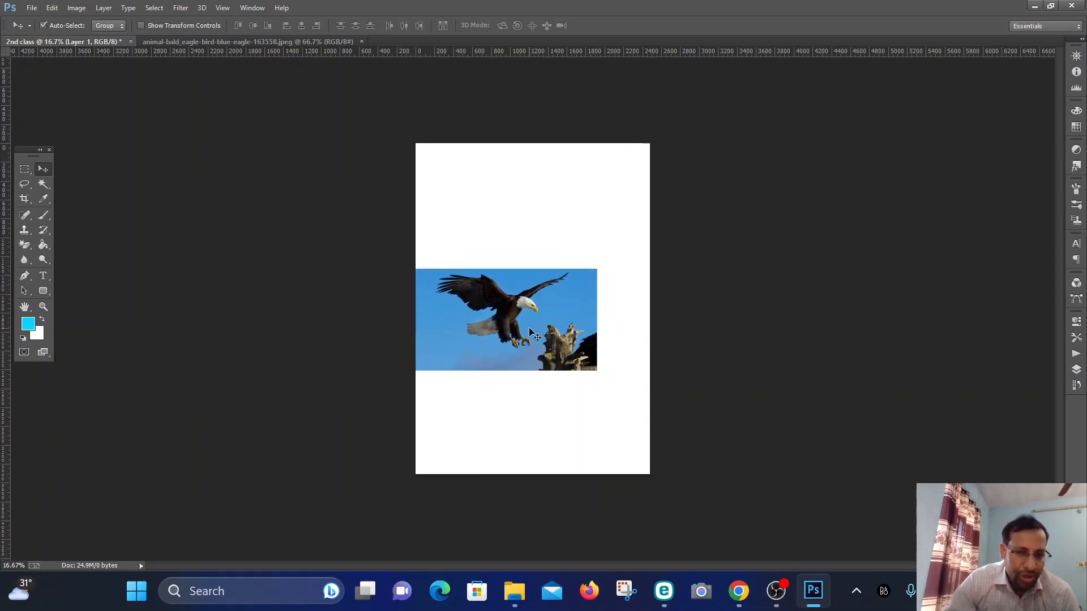
{"action": "left_click_drag", "start_coordinate": [28, 148], "coordinate": [86, 130]}
{"action": "left_click_drag", "start_coordinate": [542, 326], "coordinate": [562, 318]}
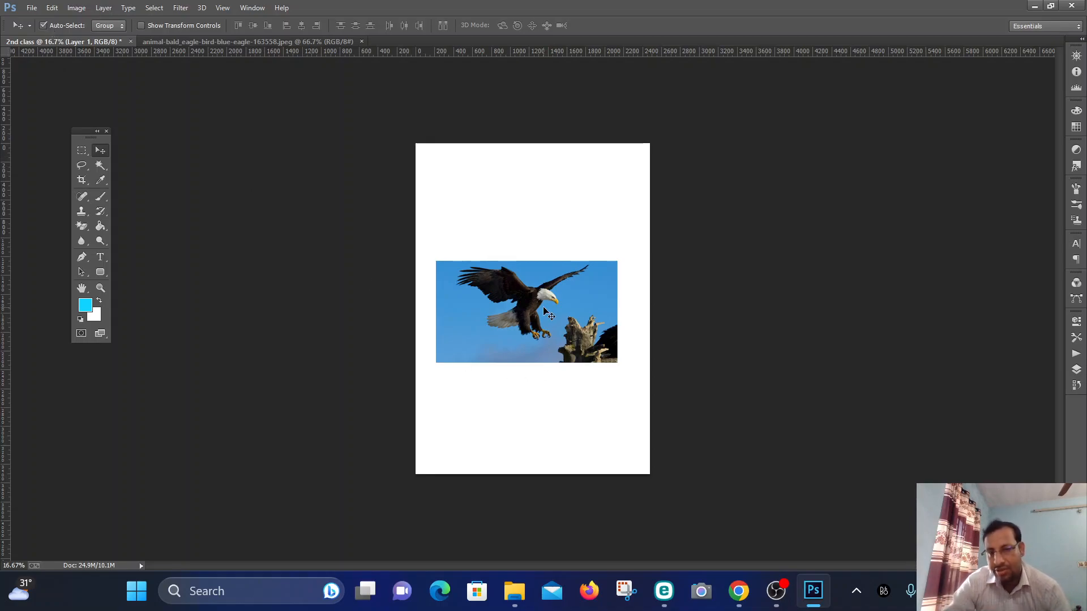
{"action": "key", "text": "Delete"}
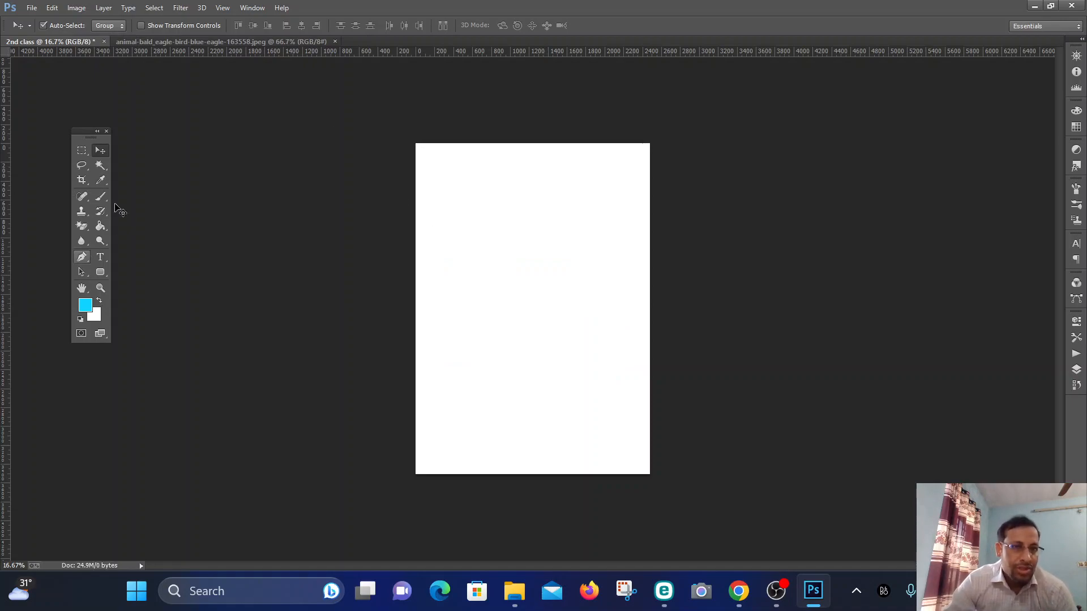
Step: Select the whole eagle, including both wings and talons, in the eagle image with the Rectangular Marquee tool
{"action": "left_click", "coordinate": [235, 43]}
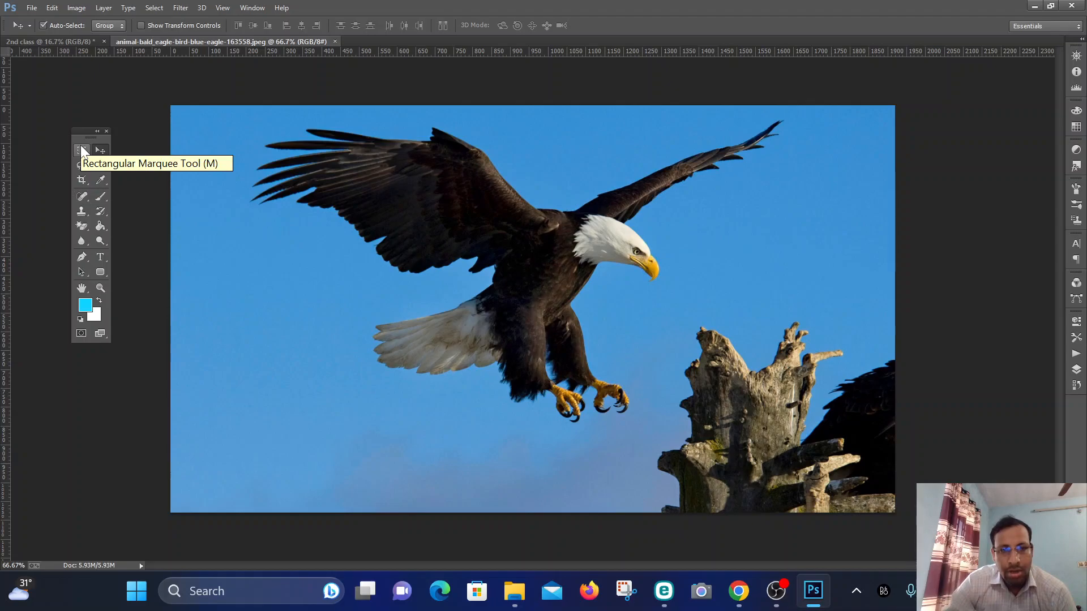
{"action": "left_click", "coordinate": [82, 150]}
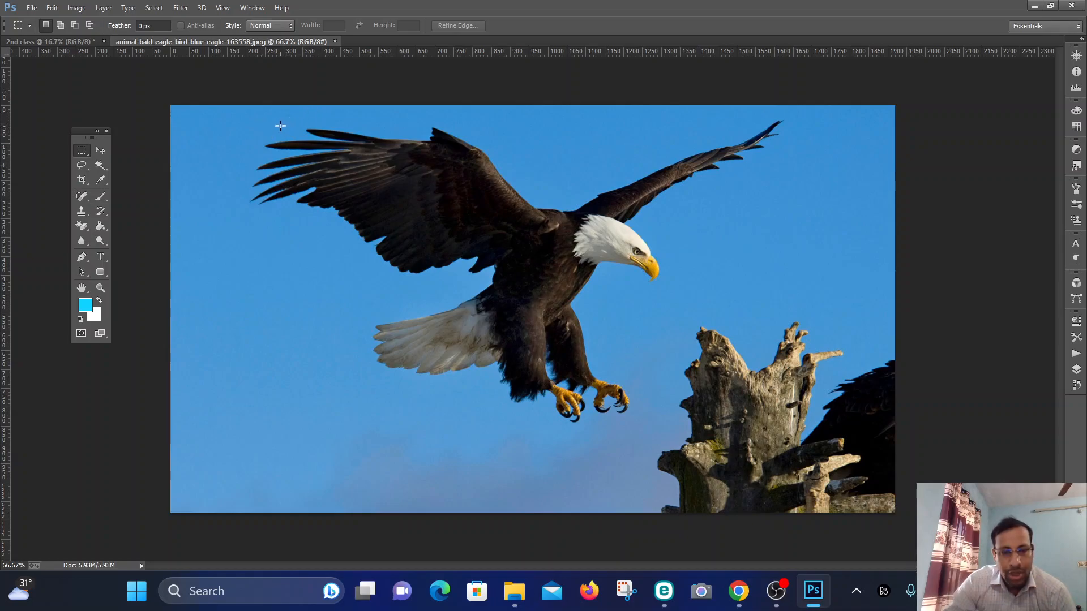
{"action": "left_click_drag", "start_coordinate": [253, 120], "coordinate": [796, 422]}
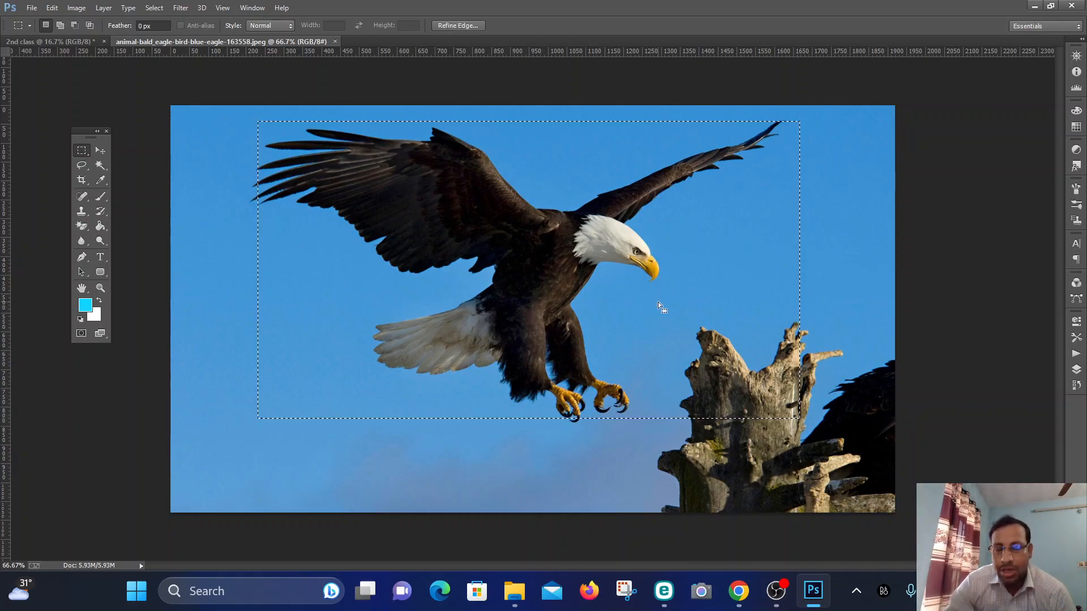
Step: Copy the selected eagle area into the 2nd class document and position it near the page's upper-left corner
{"action": "left_click", "coordinate": [101, 150]}
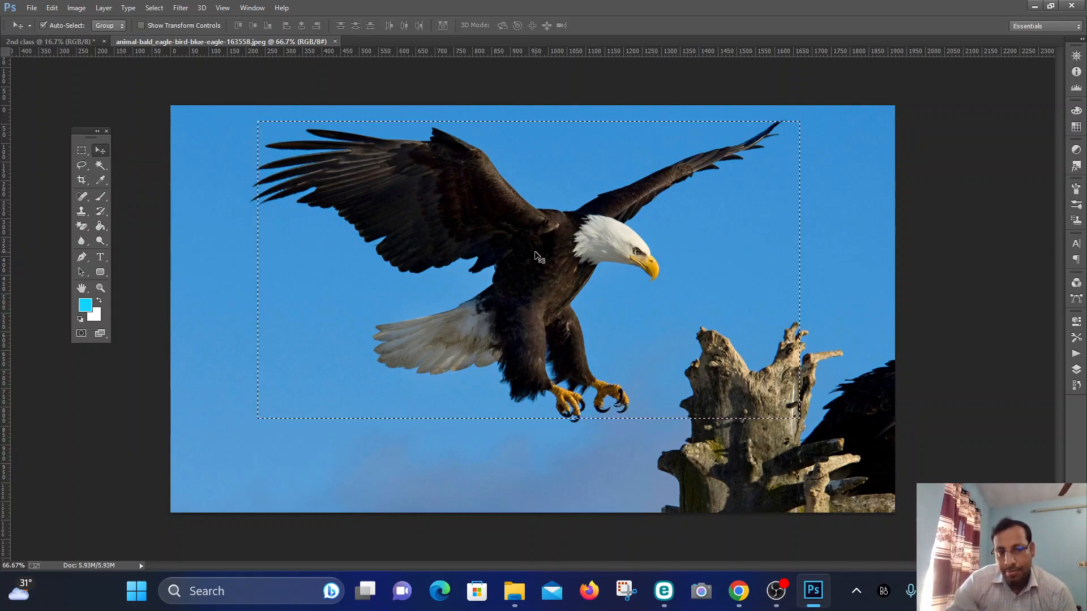
{"action": "left_click_drag", "start_coordinate": [541, 220], "coordinate": [541, 318]}
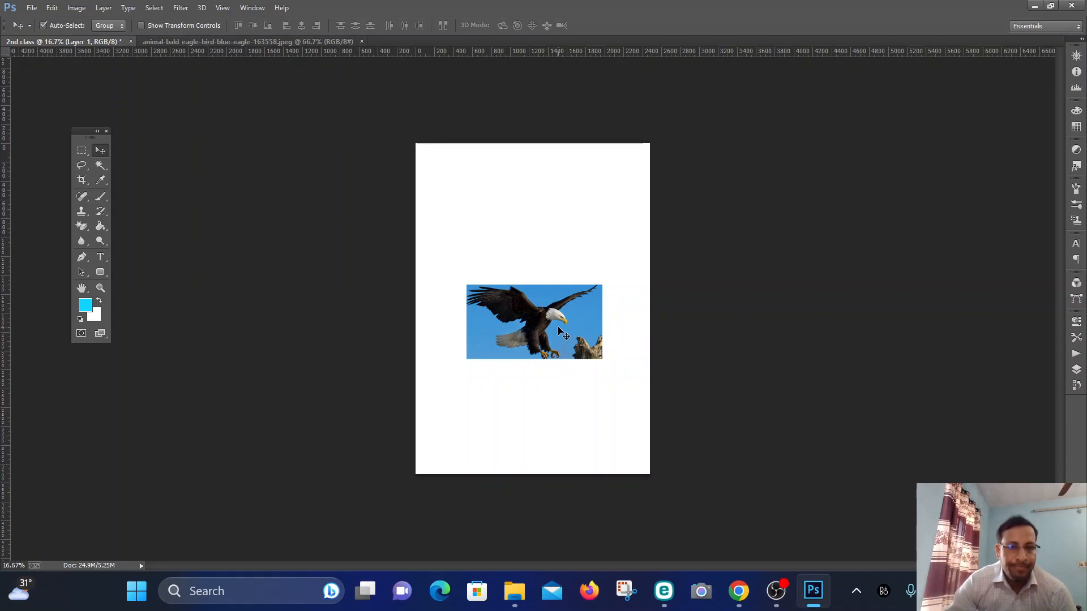
{"action": "left_click_drag", "start_coordinate": [560, 329], "coordinate": [518, 198]}
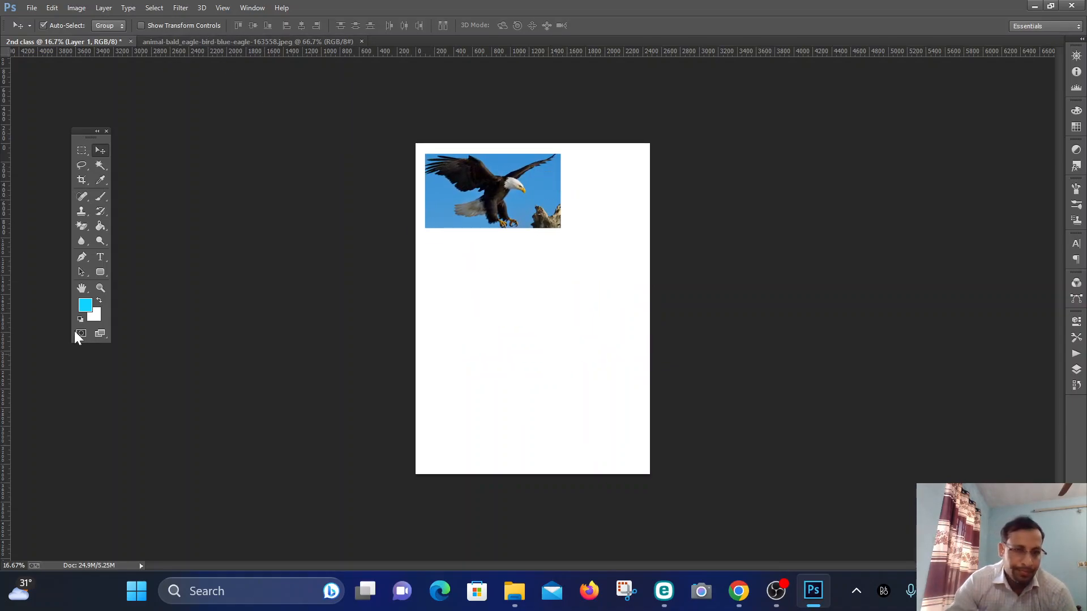
Step: Extend the eagle image's rectangular selection with two added rectangles covering the tree stump and the area along its upper right
{"action": "left_click", "coordinate": [81, 151]}
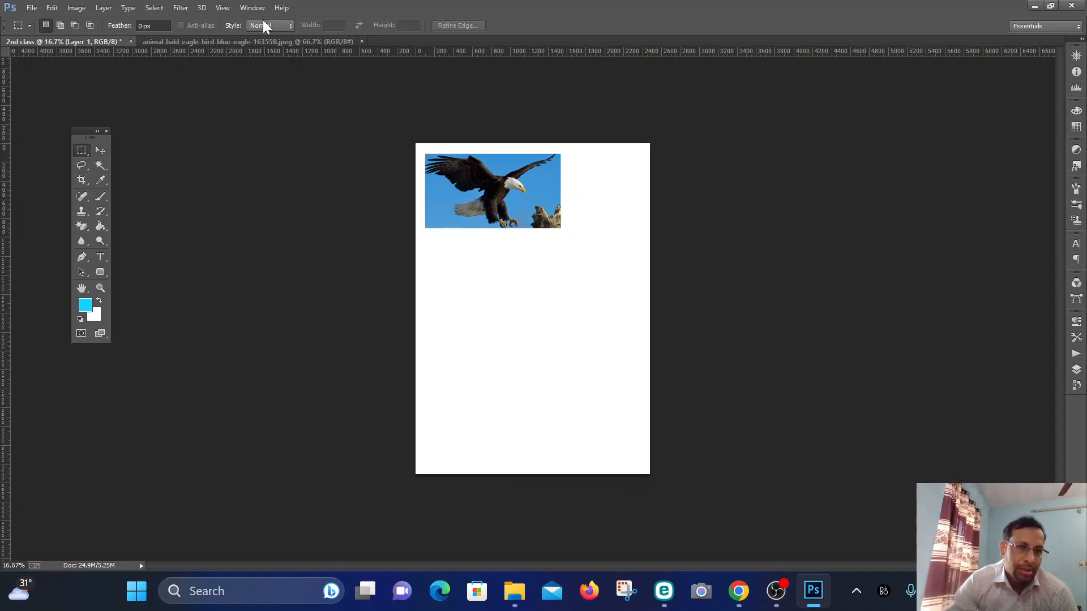
{"action": "left_click", "coordinate": [266, 43]}
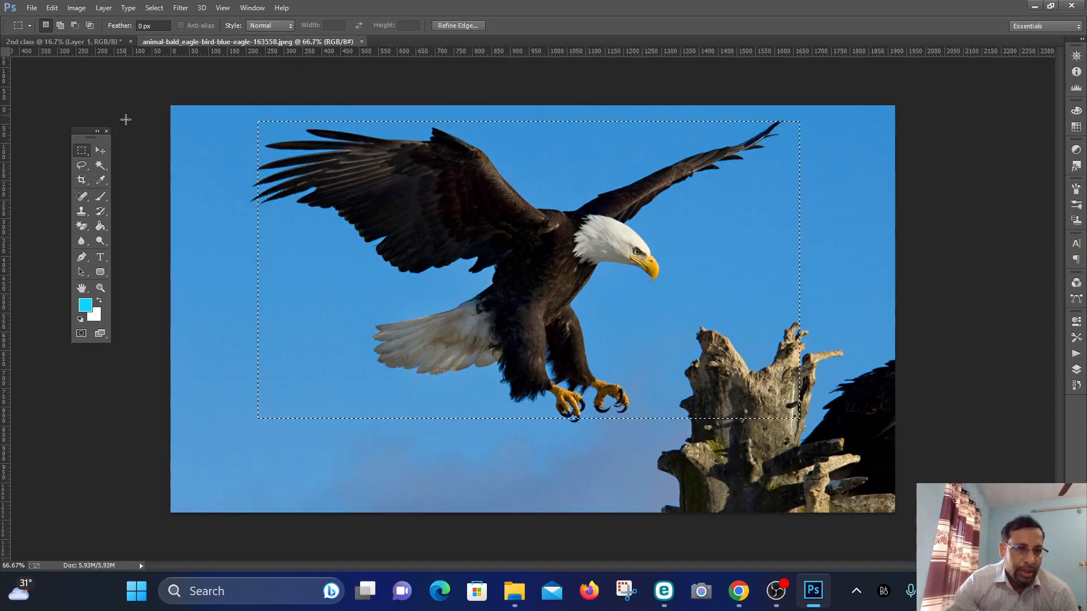
{"action": "left_click", "coordinate": [60, 26]}
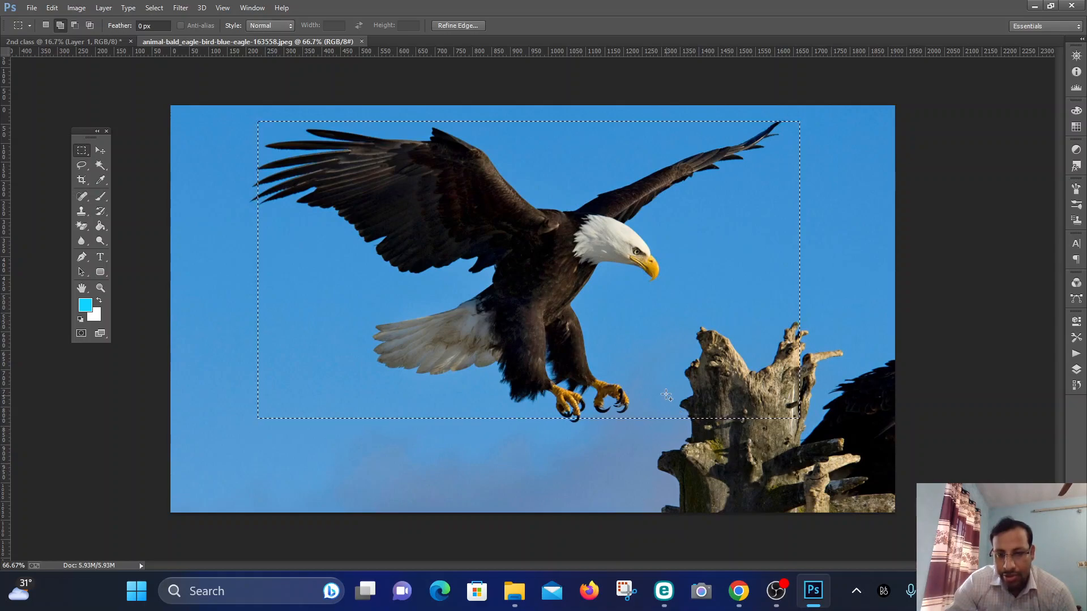
{"action": "left_click_drag", "start_coordinate": [684, 429], "coordinate": [859, 516]}
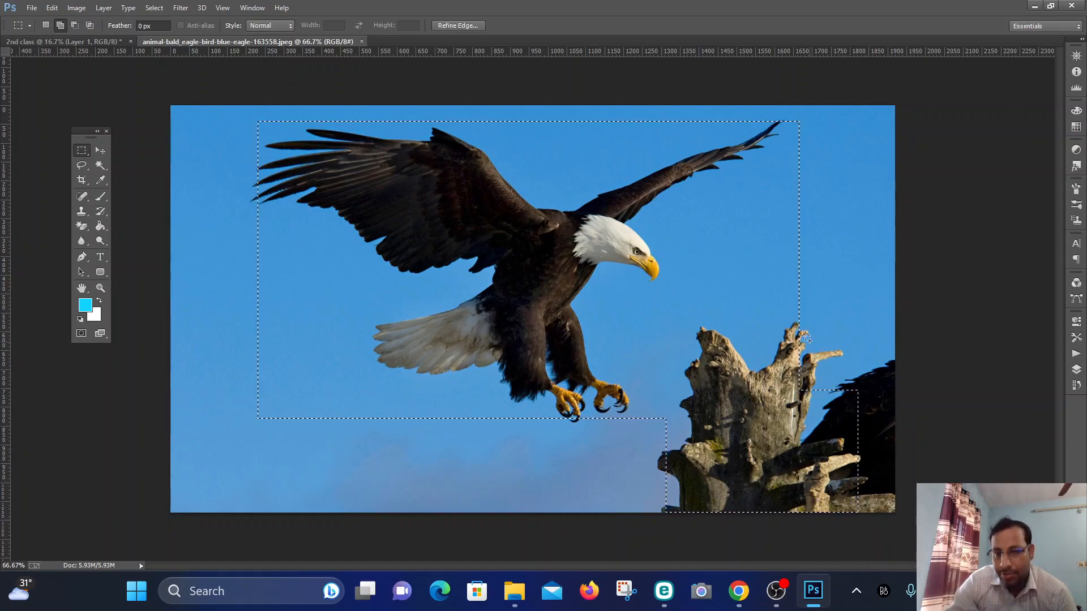
{"action": "left_click_drag", "start_coordinate": [775, 302], "coordinate": [857, 410]}
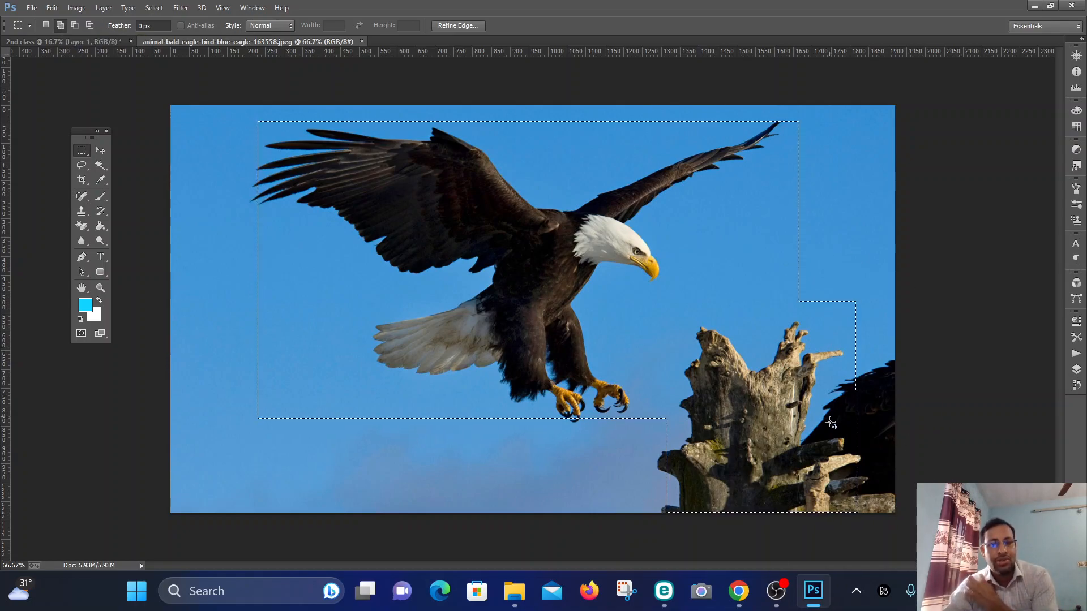
Step: Subtract rectangles from the selection's right and lower-left edges, and intersect the rest with a rectangle about 744 by 833 px around the eagle's body
{"action": "left_click", "coordinate": [74, 25]}
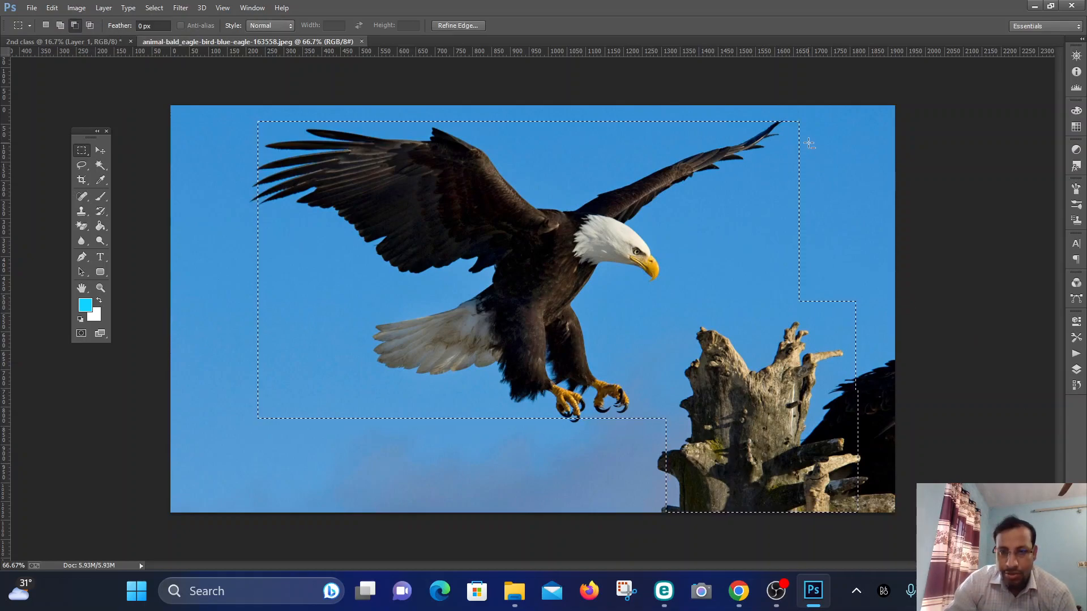
{"action": "left_click_drag", "start_coordinate": [810, 144], "coordinate": [794, 245]}
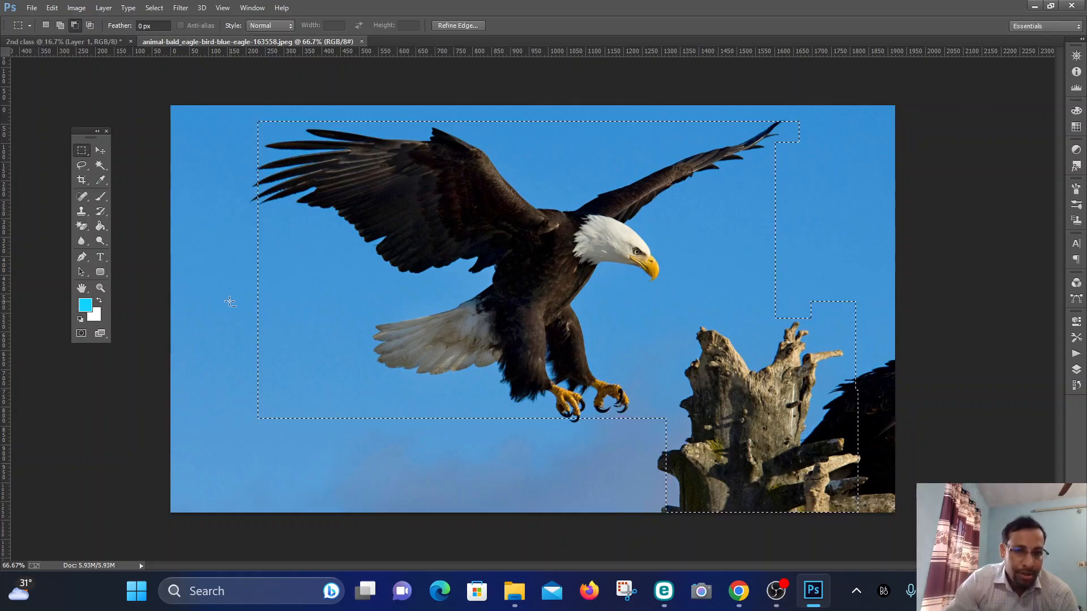
{"action": "left_click_drag", "start_coordinate": [241, 274], "coordinate": [346, 433]}
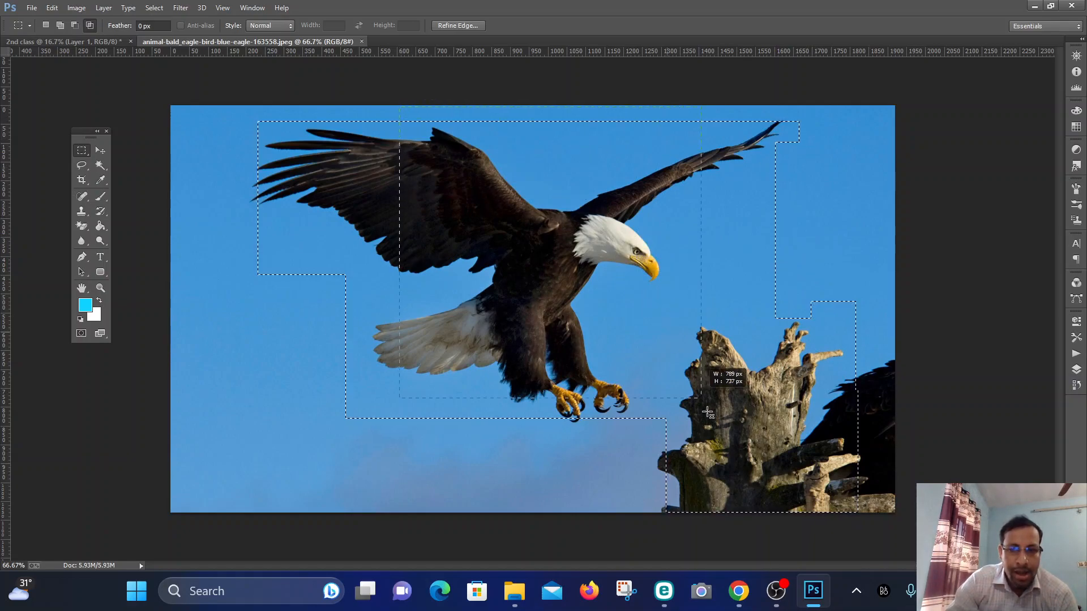
{"action": "left_click_drag", "start_coordinate": [701, 447], "coordinate": [692, 444]}
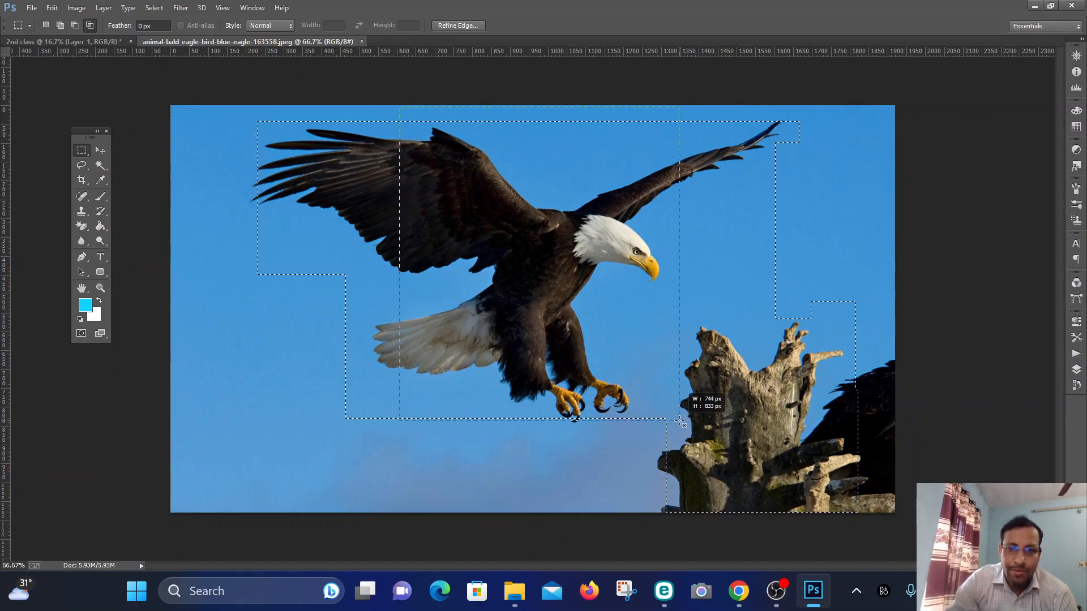
{"action": "left_click_drag", "start_coordinate": [680, 421], "coordinate": [680, 423]}
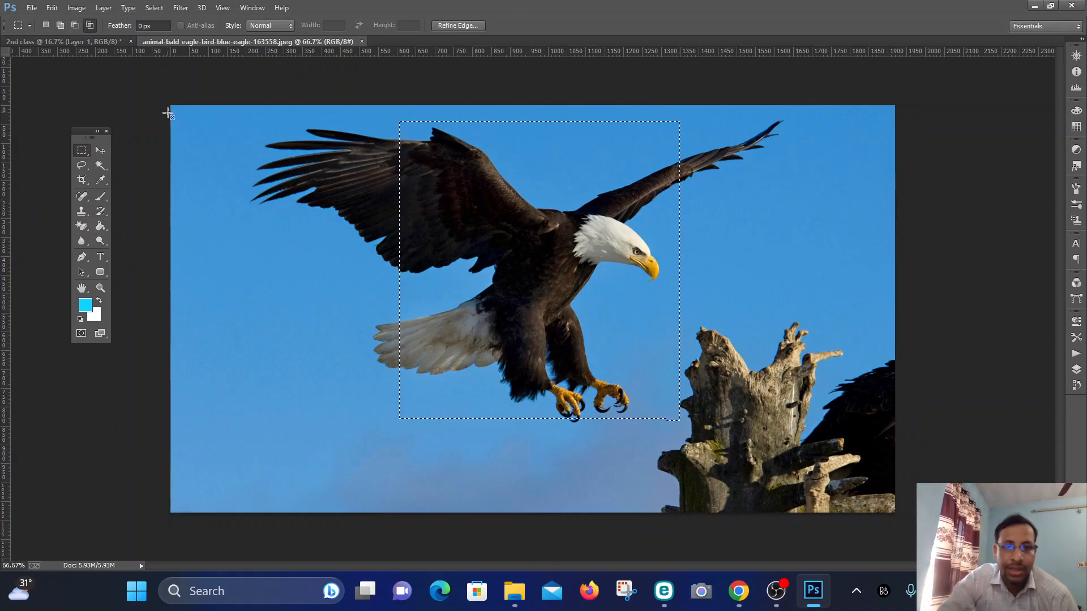
Step: Copy the intersected eagle selection into the 2nd class document and position it below the first eagle picture
{"action": "left_click", "coordinate": [100, 151]}
{"action": "left_click_drag", "start_coordinate": [743, 305], "coordinate": [519, 341]}
{"action": "left_click_drag", "start_coordinate": [536, 303], "coordinate": [490, 281]}
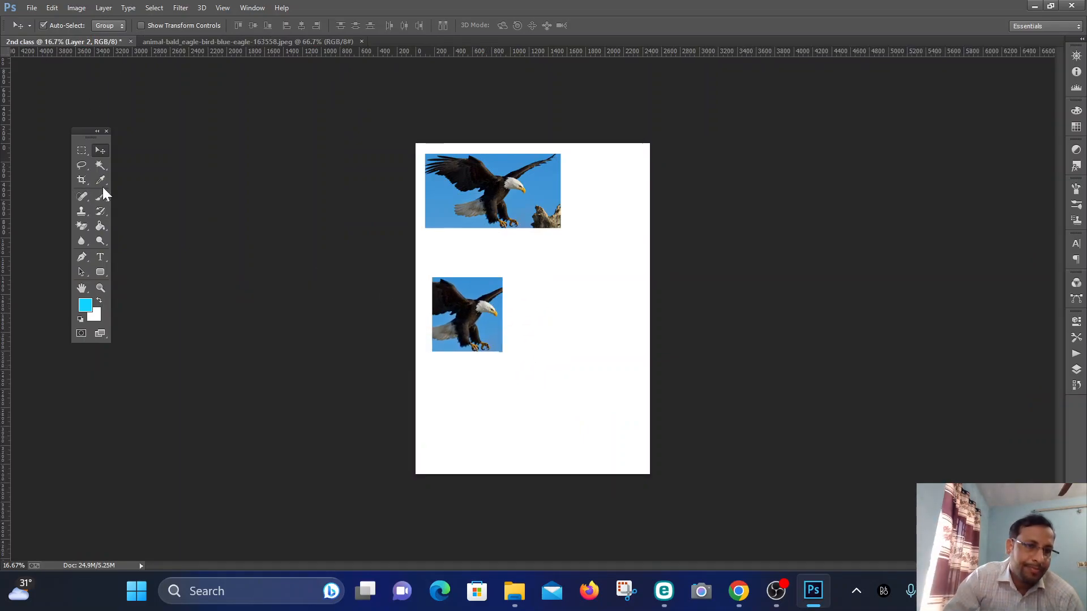
Step: Open HD-wallpaper-two-birds-on-a-branch from the Wallpaper folder and dock its floating window as a document tab
{"action": "left_click", "coordinate": [202, 41]}
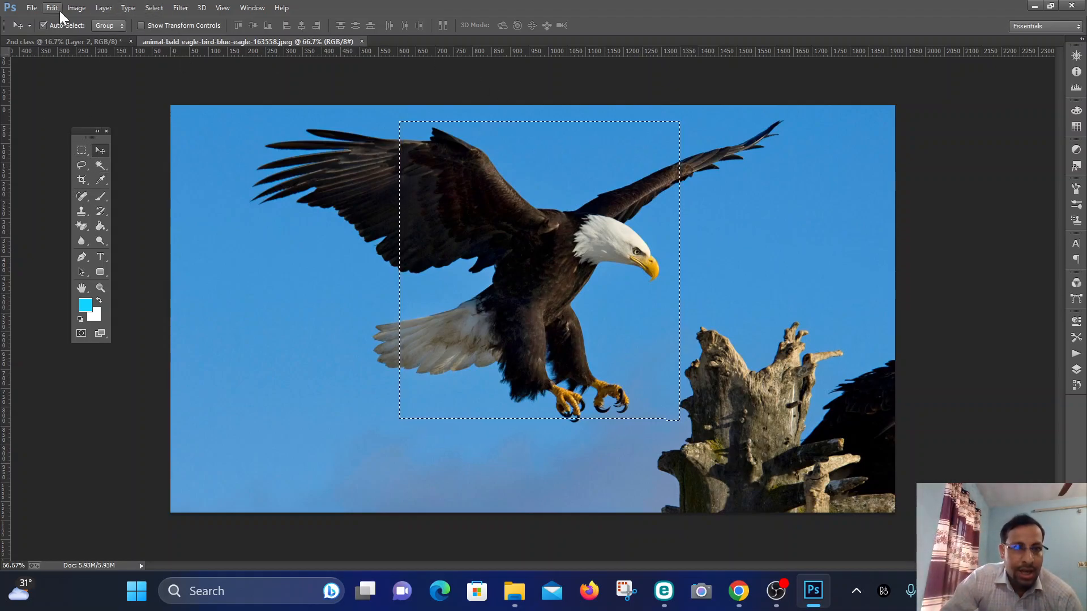
{"action": "left_click", "coordinate": [32, 8]}
{"action": "left_click", "coordinate": [40, 40]}
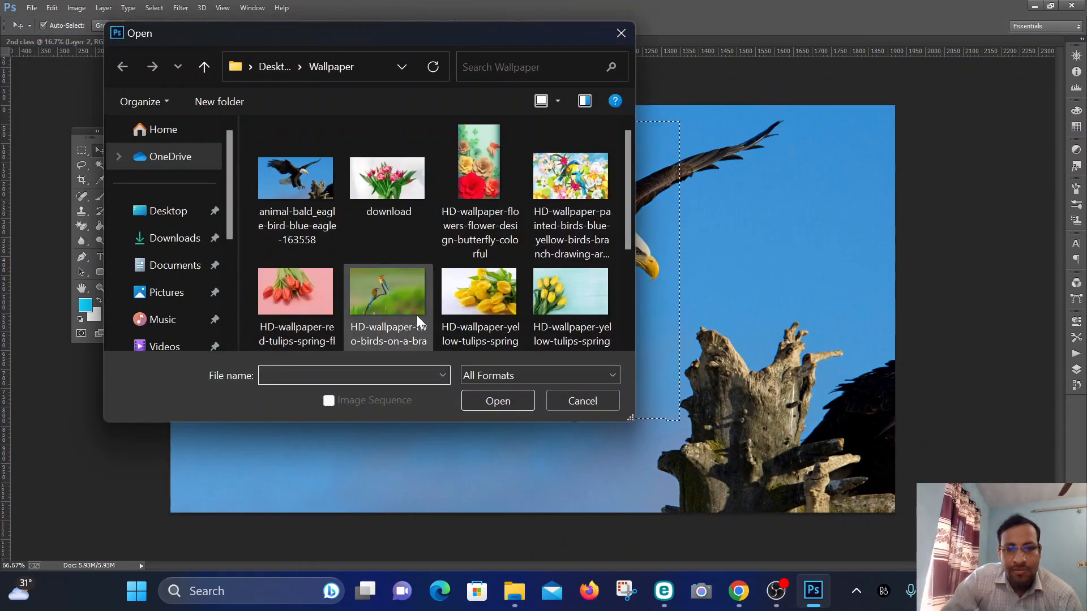
{"action": "left_click", "coordinate": [393, 290]}
{"action": "scroll", "coordinate": [393, 290], "scroll_direction": "down", "scroll_amount": 3}
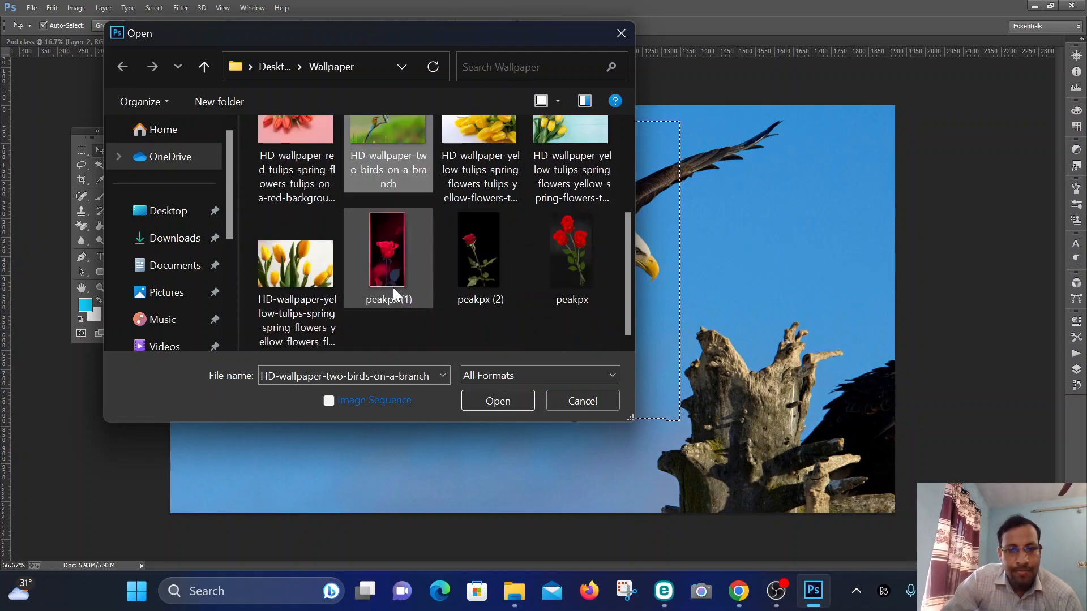
{"action": "left_click", "coordinate": [512, 402]}
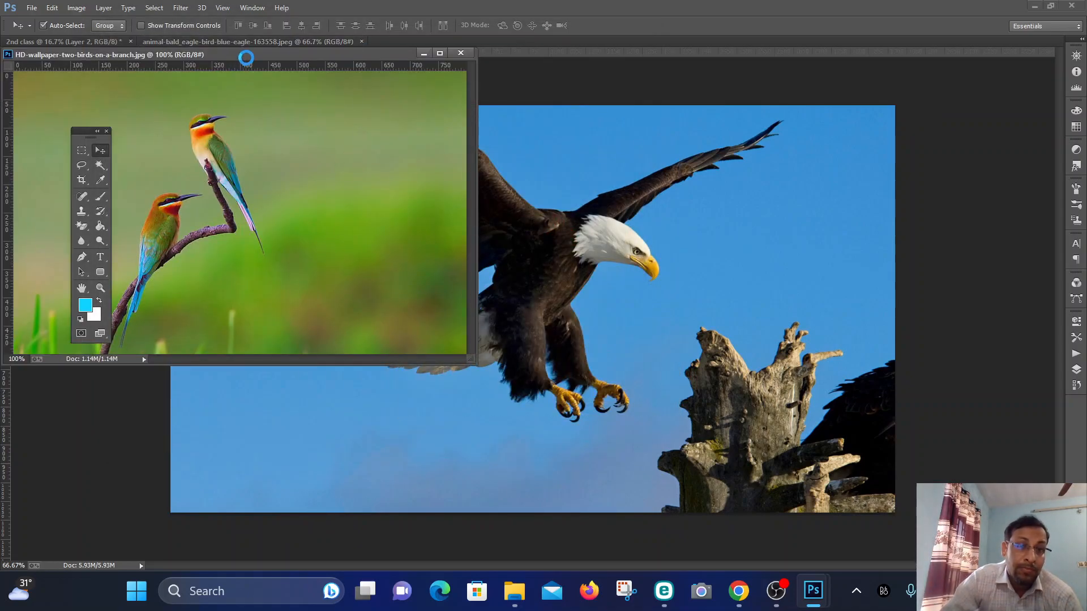
{"action": "left_click_drag", "start_coordinate": [255, 55], "coordinate": [526, 40]}
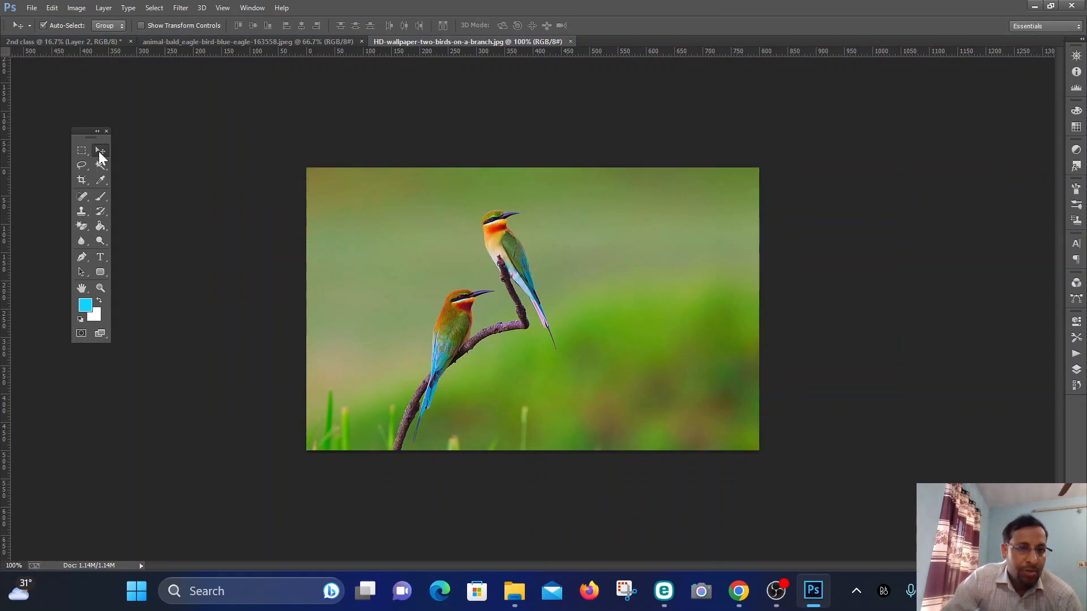
Step: Return to the eagle image and clear its rectangular selection
{"action": "left_click", "coordinate": [241, 41]}
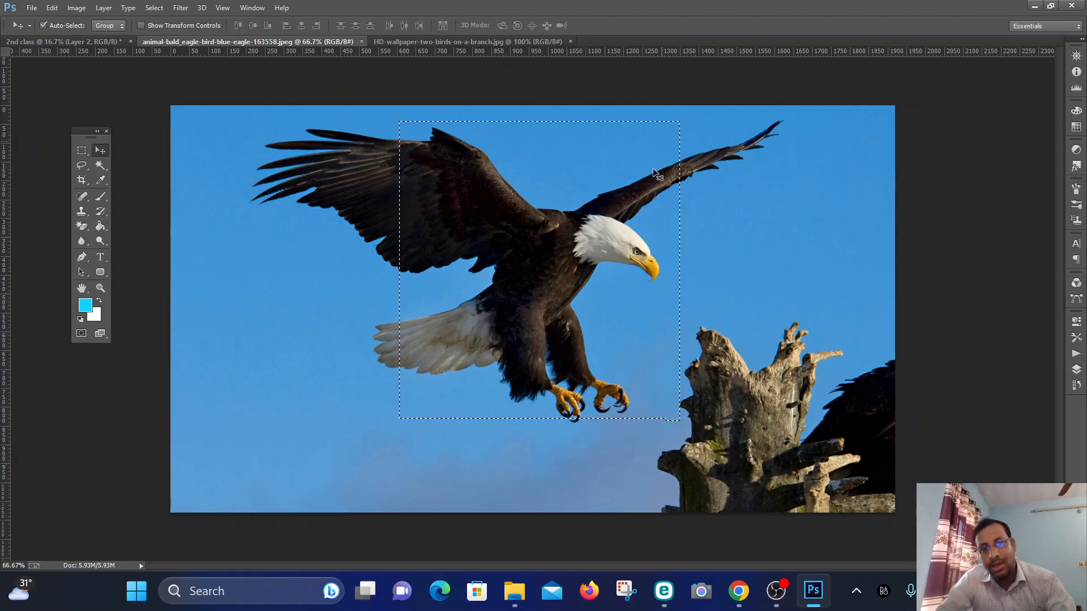
{"action": "key", "text": "ctrl+d"}
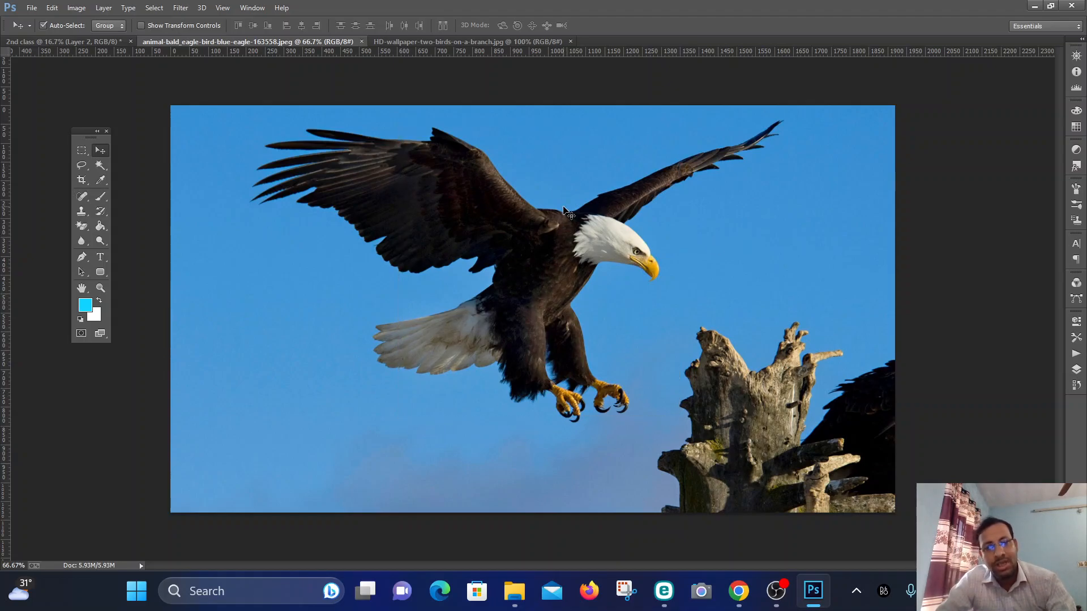
Step: Try rectangular marquee selections on the eagle, ending with one covering most of the left wing, the head and the upper body
{"action": "left_click", "coordinate": [83, 151]}
{"action": "left_click_drag", "start_coordinate": [422, 154], "coordinate": [583, 274]}
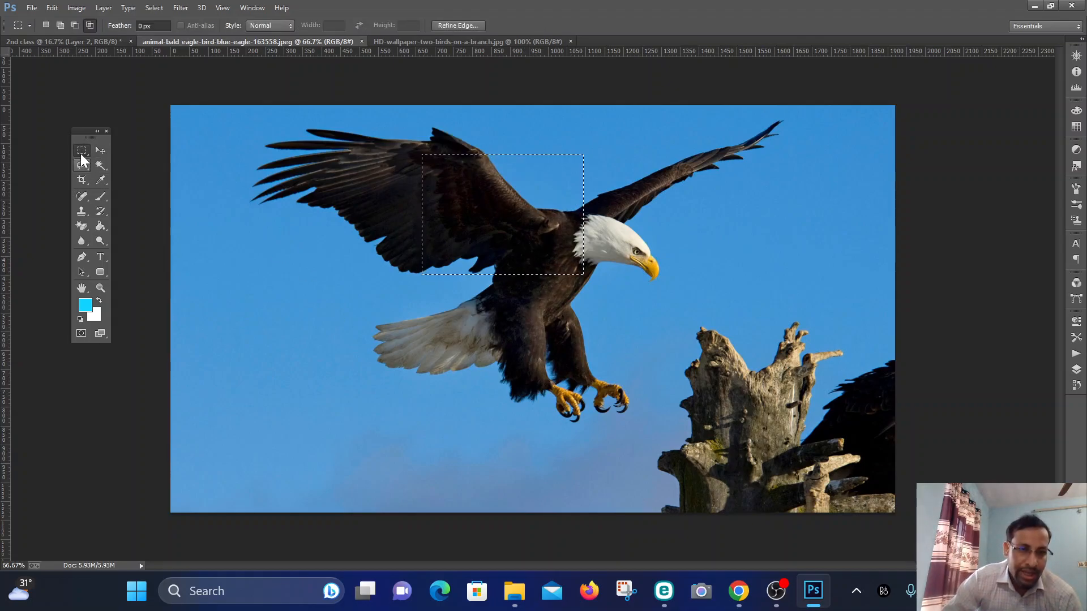
{"action": "left_click", "coordinate": [327, 298]}
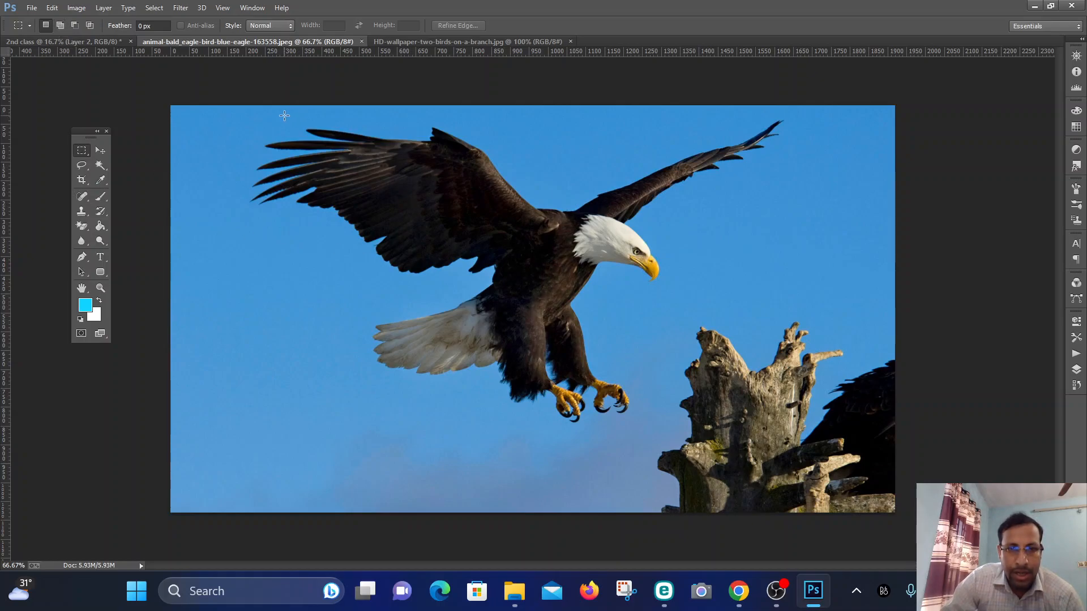
{"action": "left_click_drag", "start_coordinate": [280, 111], "coordinate": [656, 357]}
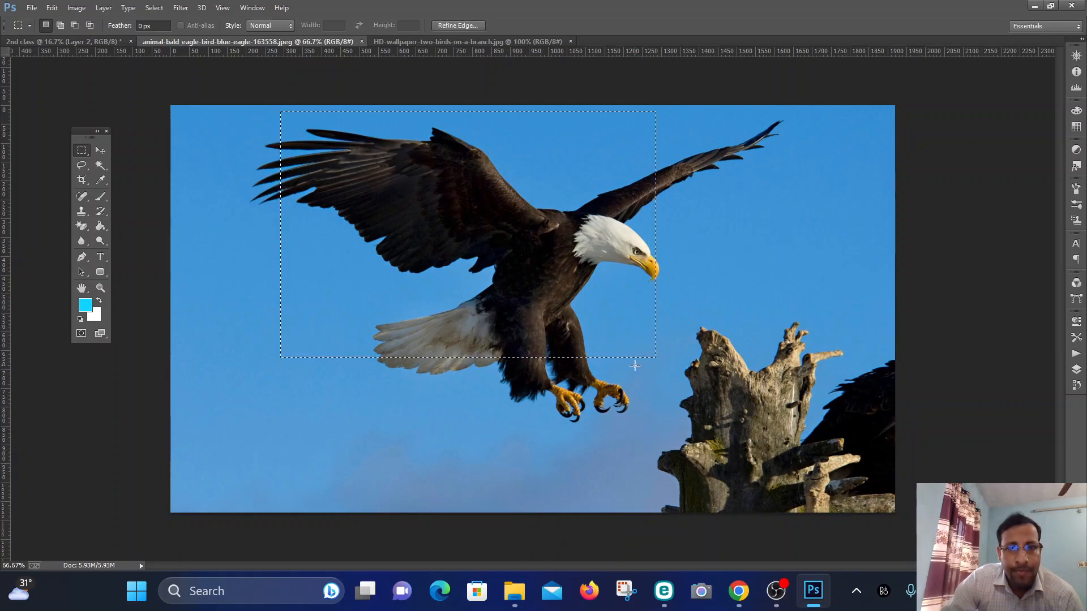
Step: Set the rectangular marquee to Add to selection mode and clear the current selection
{"action": "left_click", "coordinate": [92, 25]}
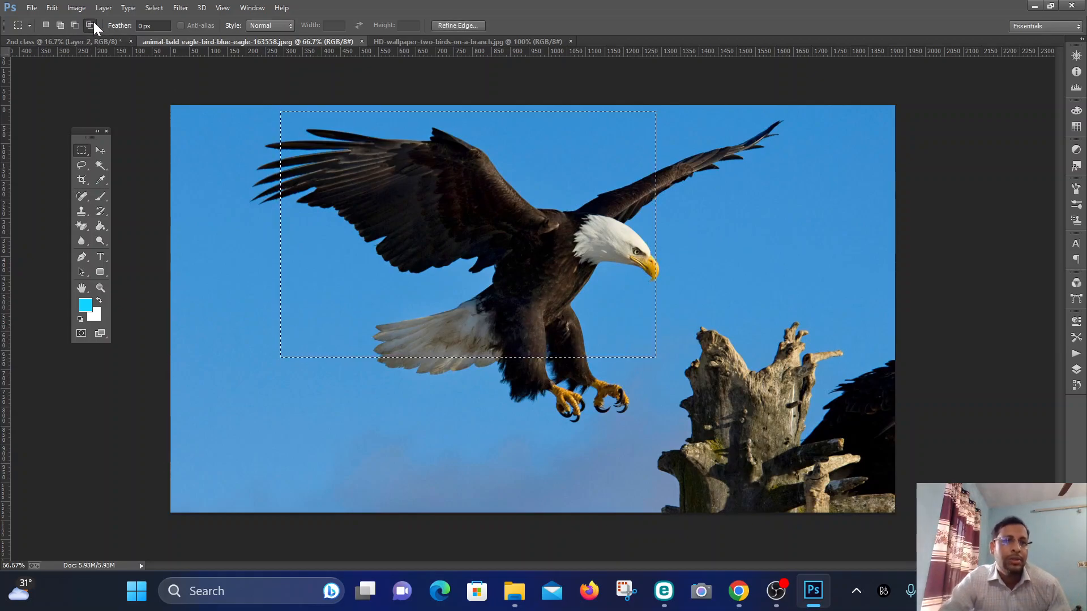
{"action": "left_click", "coordinate": [61, 25]}
{"action": "key", "text": "ctrl+d"}
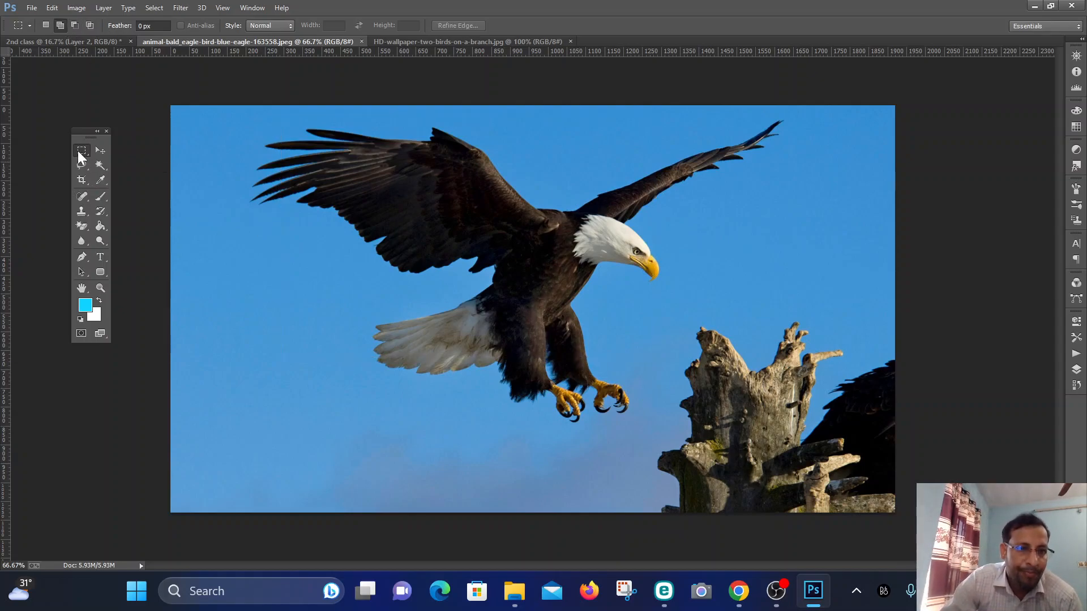
Step: Set the rectangular marquee style to Fixed Size with a width of 300 px and a height of 300 px
{"action": "left_click", "coordinate": [263, 25]}
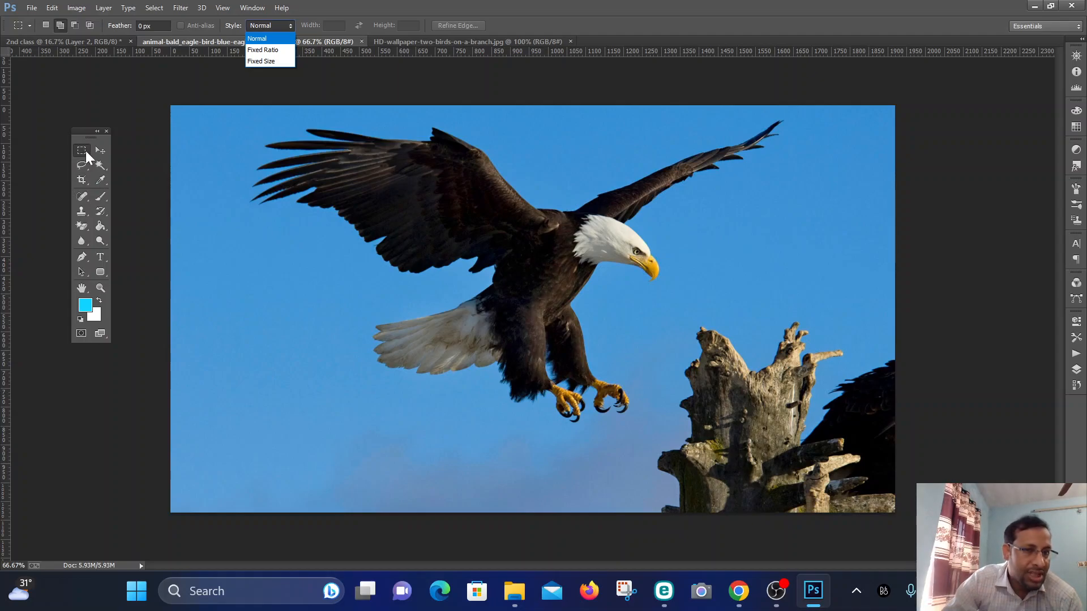
{"action": "left_click", "coordinate": [259, 60]}
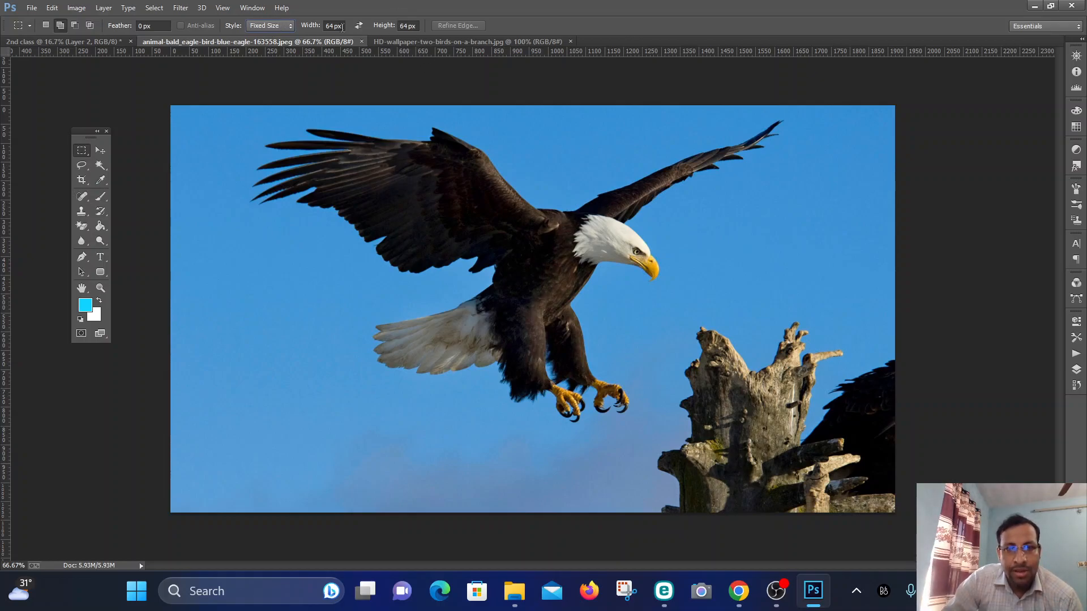
{"action": "double_click", "coordinate": [333, 27]}
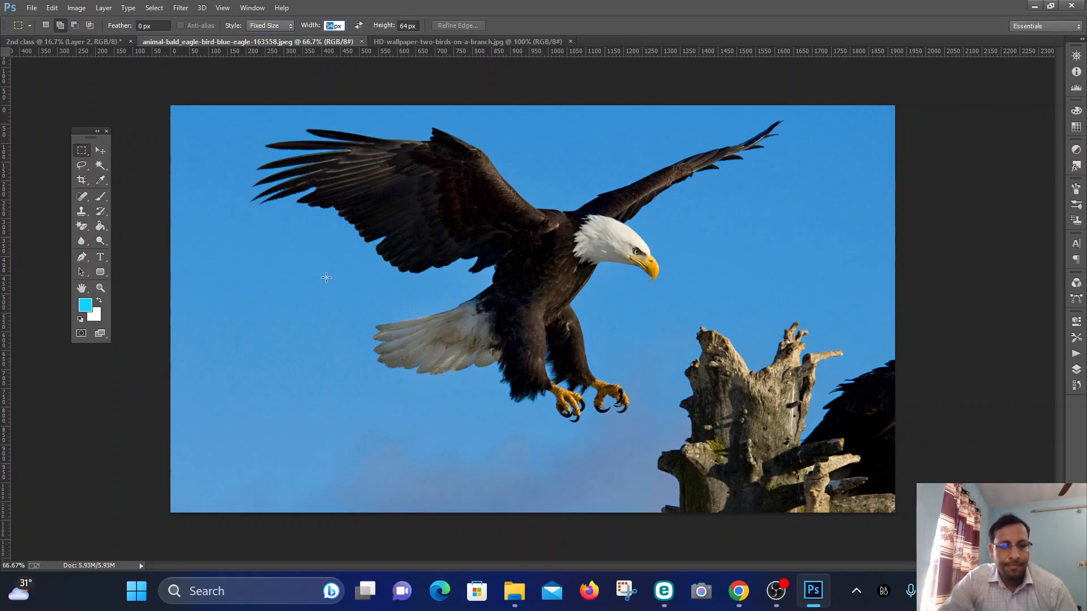
{"action": "type", "text": "300"}
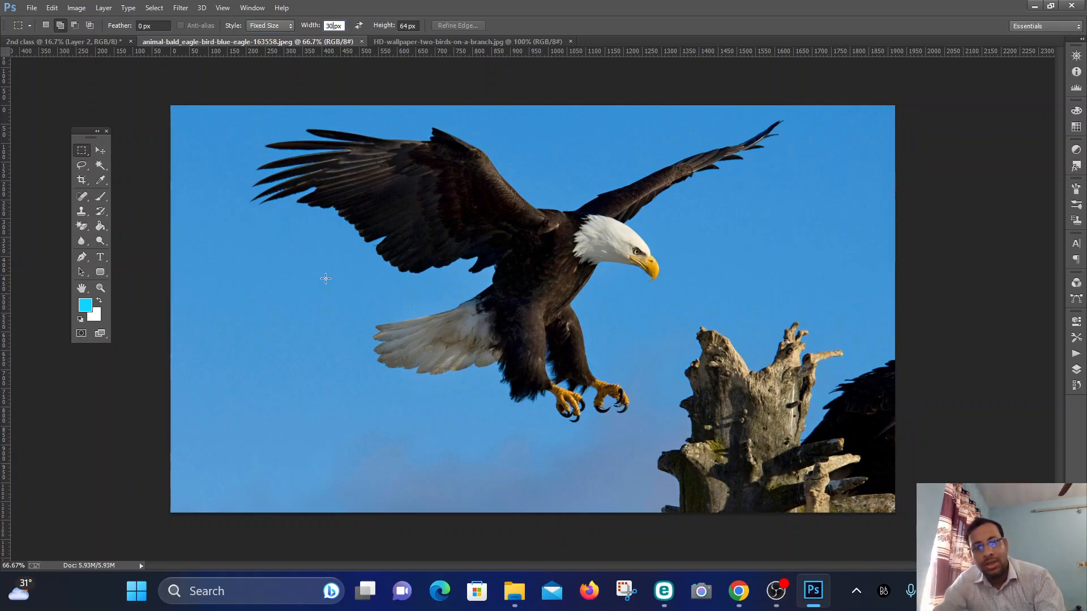
{"action": "key", "text": "Return"}
{"action": "key", "text": "Tab"}
{"action": "type", "text": "300"}
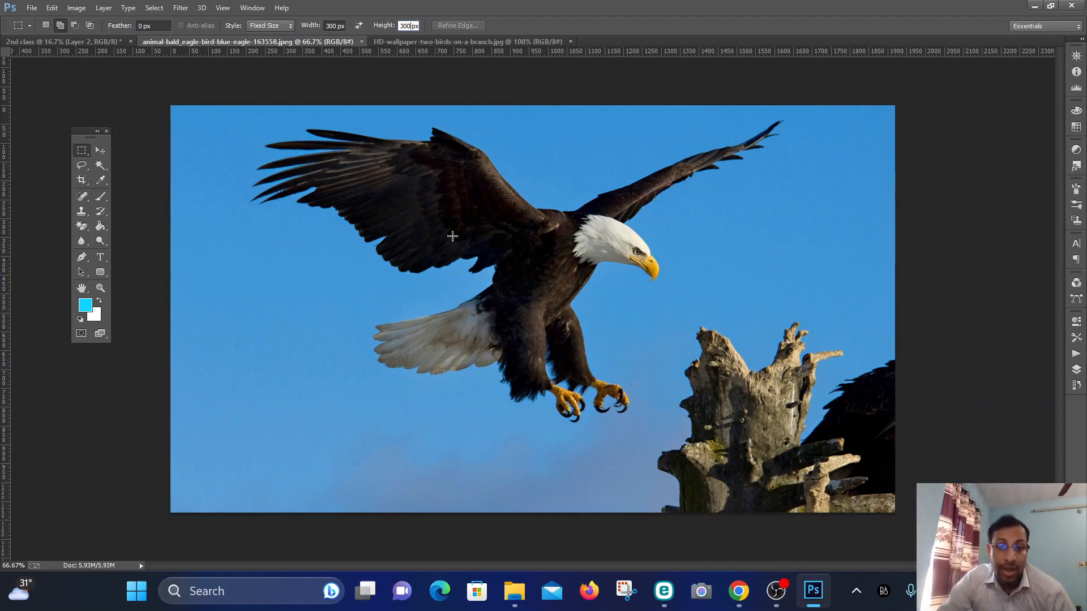
Step: Place three fixed-size square selections over the eagle's body, beak and head in add mode, and clear them
{"action": "left_click", "coordinate": [457, 229]}
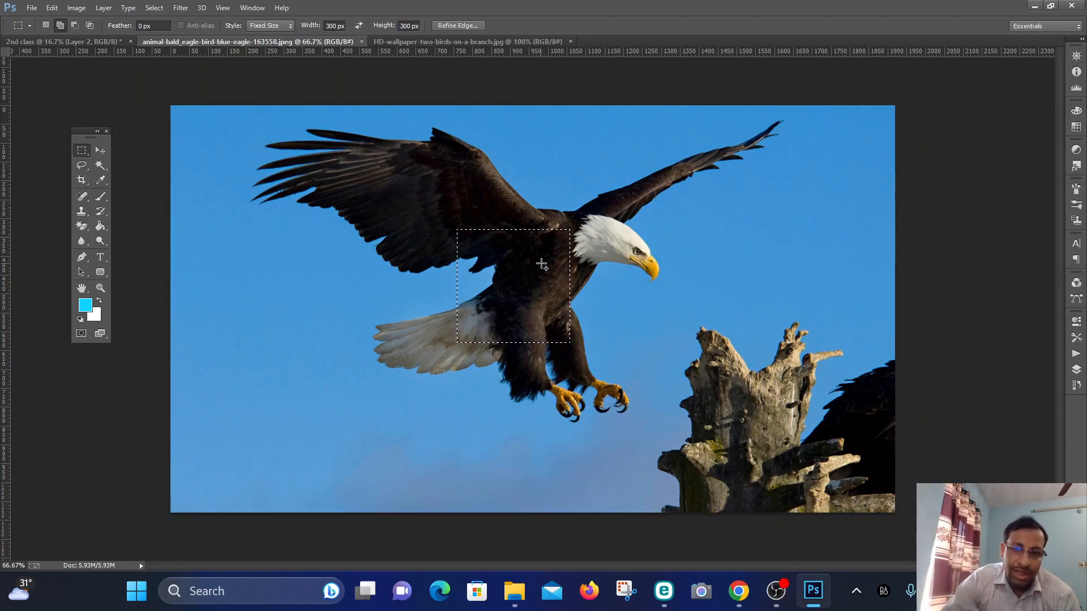
{"action": "left_click", "coordinate": [626, 232]}
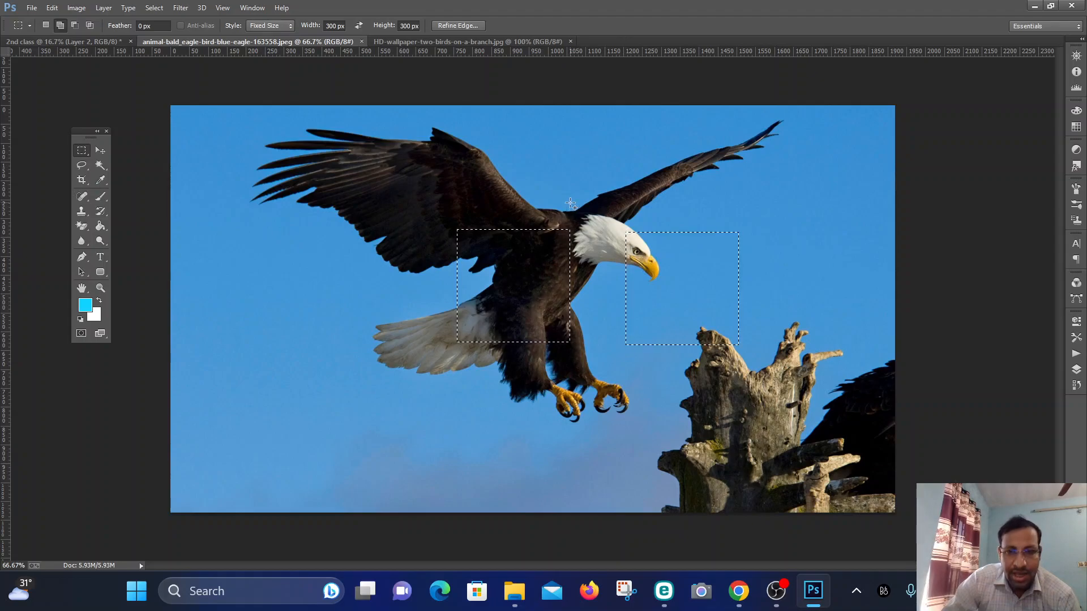
{"action": "left_click", "coordinate": [583, 180]}
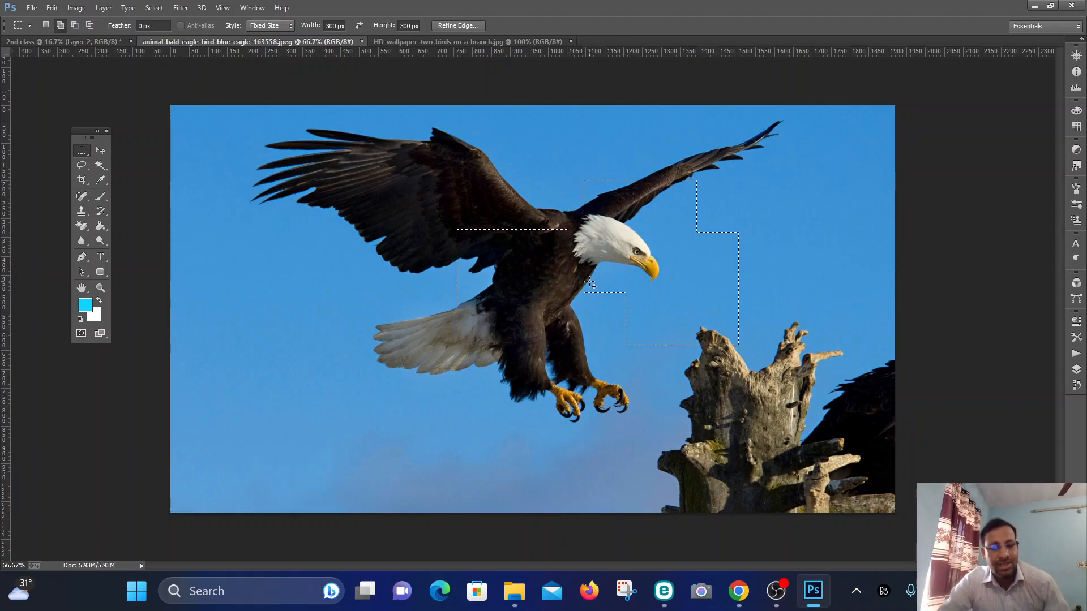
{"action": "key", "text": "ctrl+d"}
Step: Try copying a fixed 300 by 300 px selection around the eagle's beak into the two-birds wallpaper document, and undo the copy
{"action": "left_click", "coordinate": [638, 244]}
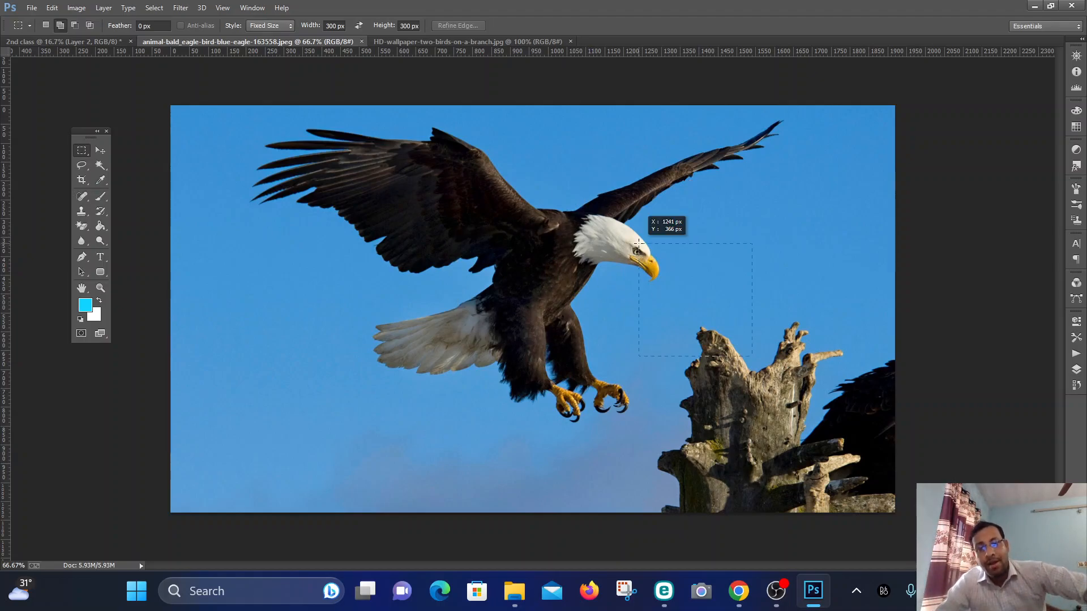
{"action": "key", "text": "ctrl+d"}
{"action": "left_click", "coordinate": [602, 225]}
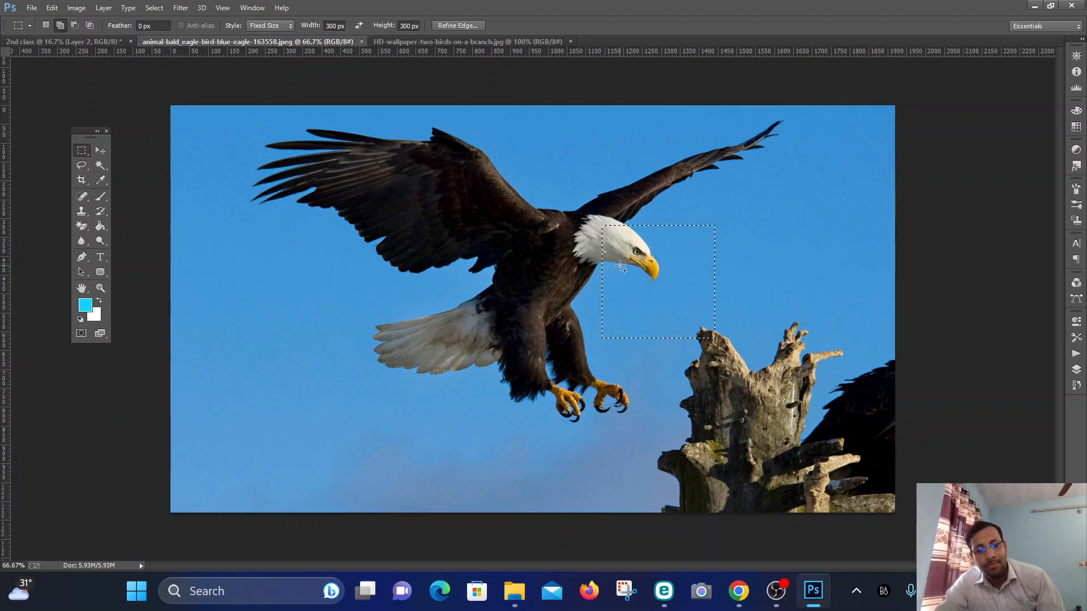
{"action": "left_click", "coordinate": [99, 150]}
{"action": "left_click_drag", "start_coordinate": [670, 249], "coordinate": [651, 280]}
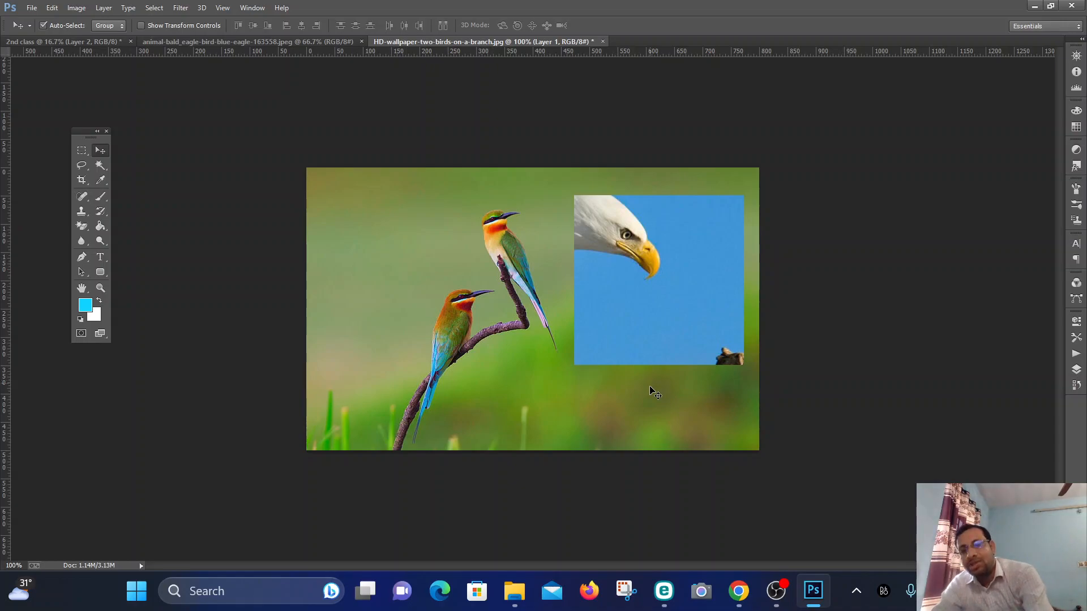
{"action": "key", "text": "ctrl+z"}
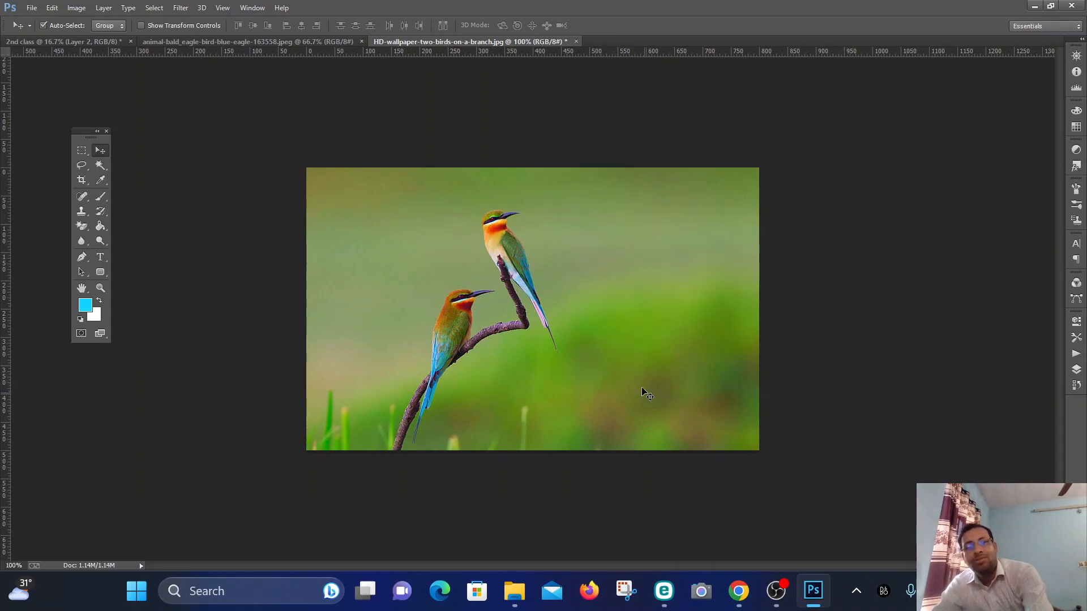
Step: Return to the eagle image and draw a nearly circular Elliptical Marquee selection around the eagle's head and shoulders
{"action": "left_click", "coordinate": [276, 42]}
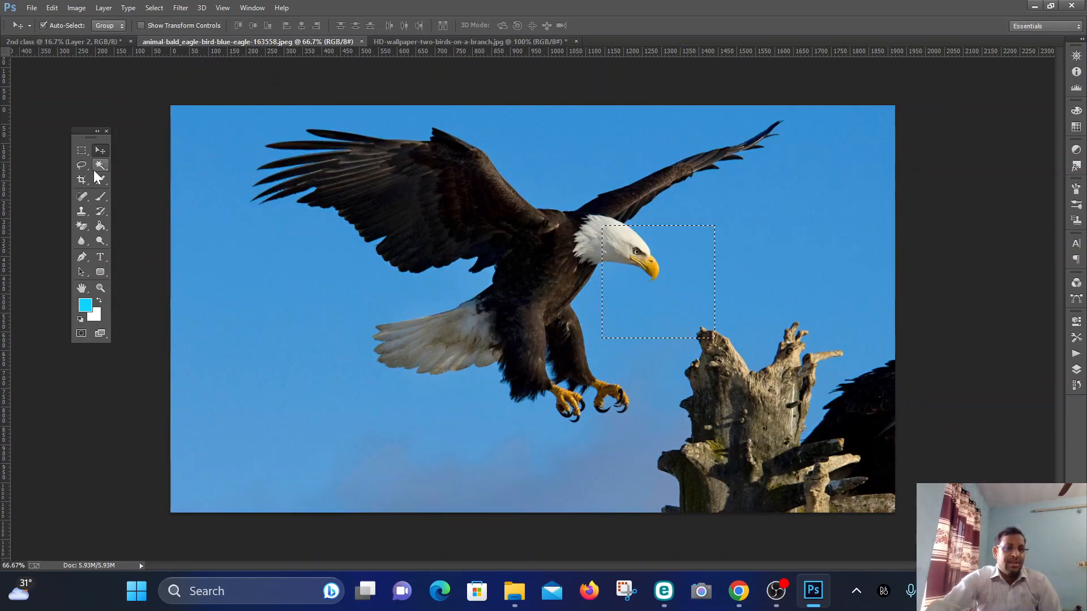
{"action": "left_click", "coordinate": [82, 151]}
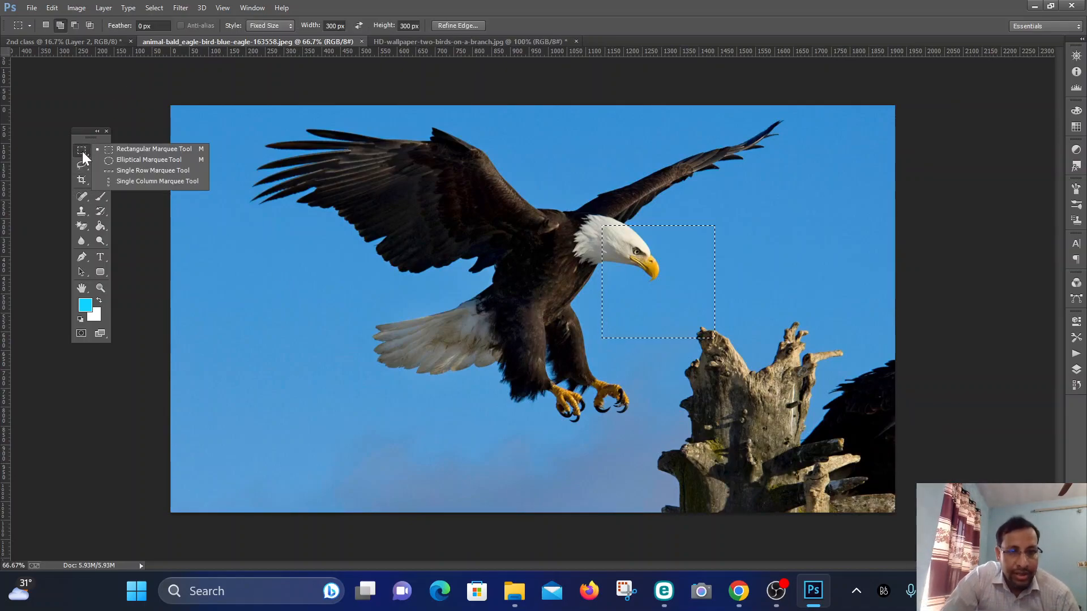
{"action": "left_click", "coordinate": [169, 158]}
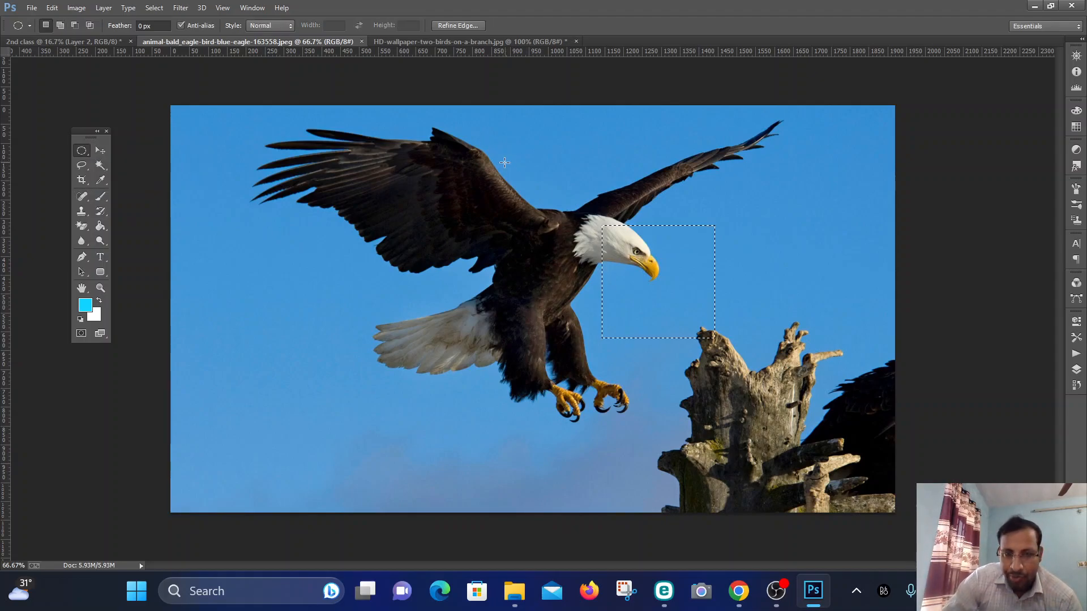
{"action": "left_click_drag", "start_coordinate": [528, 172], "coordinate": [675, 312]}
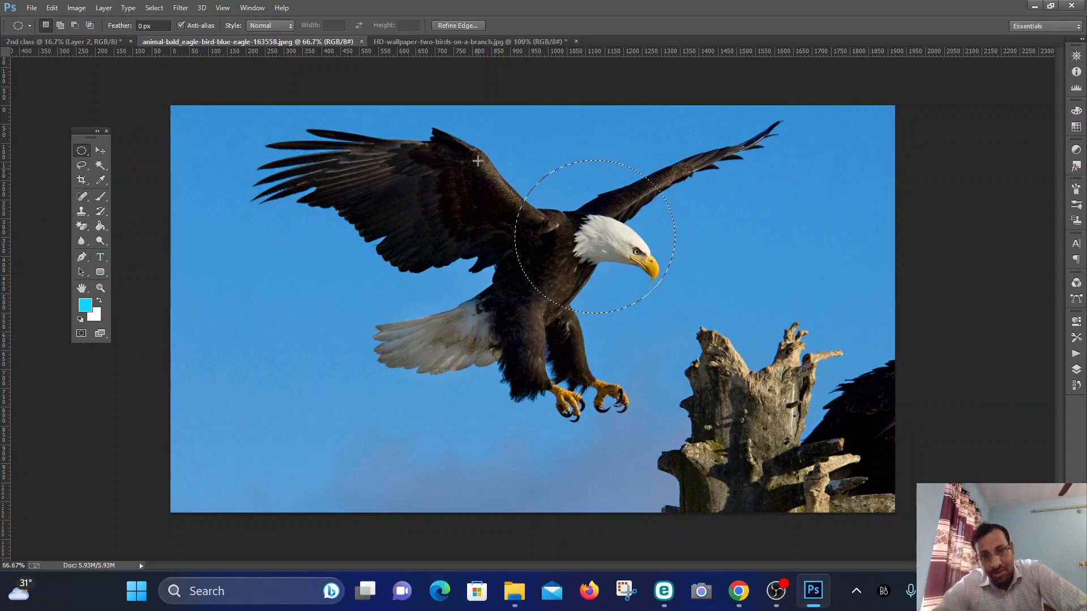
Step: Copy the circular eagle selection into the two-birds wallpaper document and position it to the right of the birds
{"action": "left_click", "coordinate": [101, 150]}
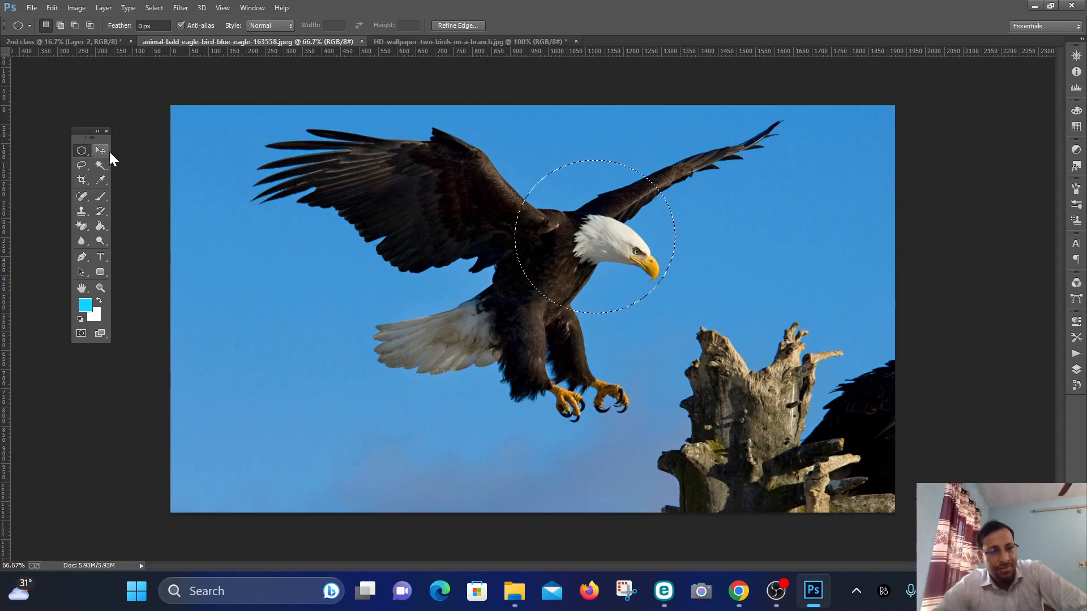
{"action": "left_click_drag", "start_coordinate": [602, 271], "coordinate": [259, 79]}
{"action": "left_click_drag", "start_coordinate": [406, 1], "coordinate": [675, 306]}
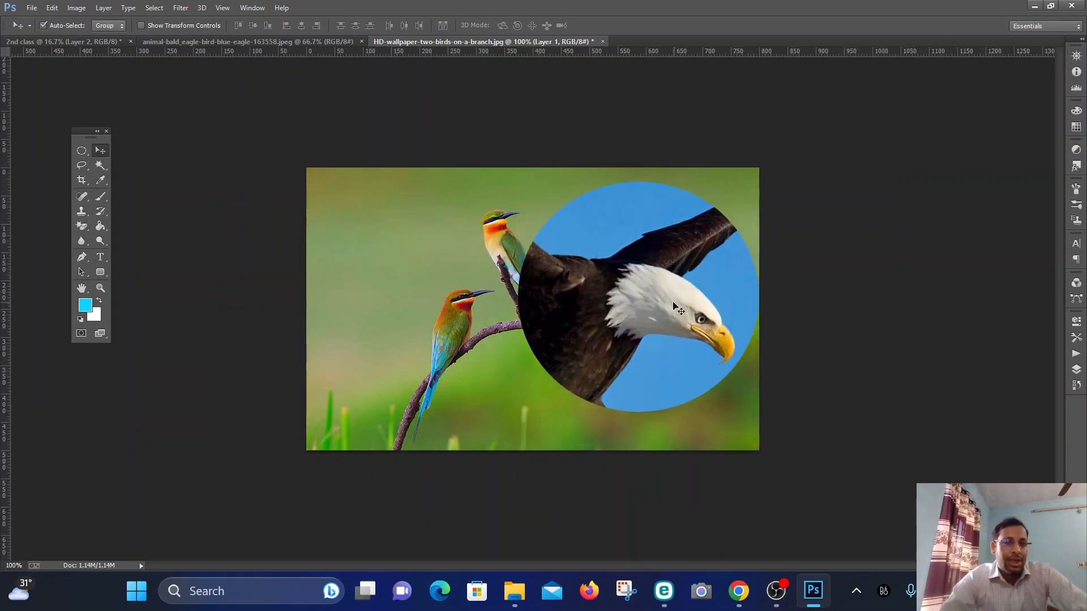
{"action": "mouse_move", "coordinate": [695, 308]}
{"action": "left_mouse_down"}
{"action": "mouse_move", "coordinate": [657, 462]}
{"action": "mouse_move", "coordinate": [669, 340]}
{"action": "mouse_move", "coordinate": [701, 294]}
{"action": "mouse_move", "coordinate": [695, 267]}
{"action": "mouse_move", "coordinate": [688, 316]}
{"action": "left_mouse_up"}
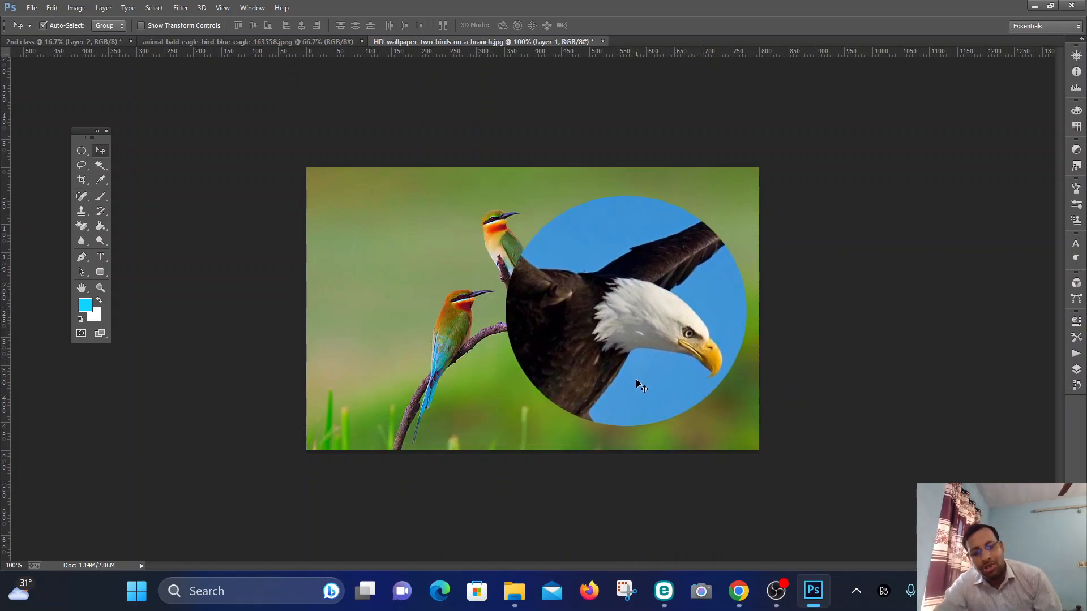
Step: Free-transform the circular eagle cutout to about 35% and move it to about X 624, Y 150 px
{"action": "key", "text": "ctrl+t"}
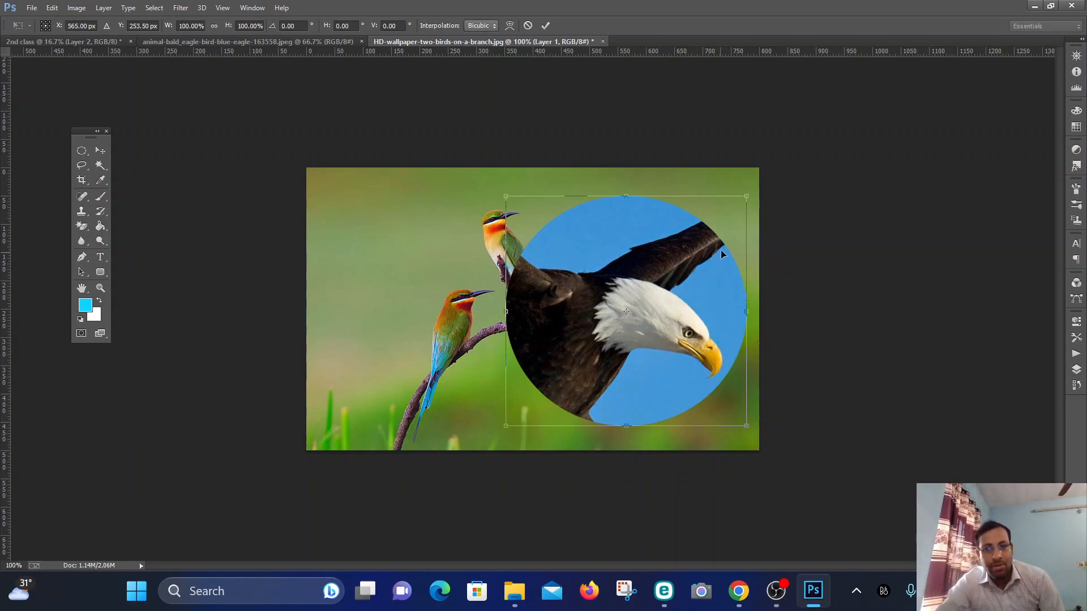
{"action": "mouse_move", "coordinate": [747, 195]}
{"action": "left_mouse_down"}
{"action": "mouse_move", "coordinate": [606, 311]}
{"action": "mouse_move", "coordinate": [759, 182]}
{"action": "mouse_move", "coordinate": [746, 207]}
{"action": "left_mouse_up"}
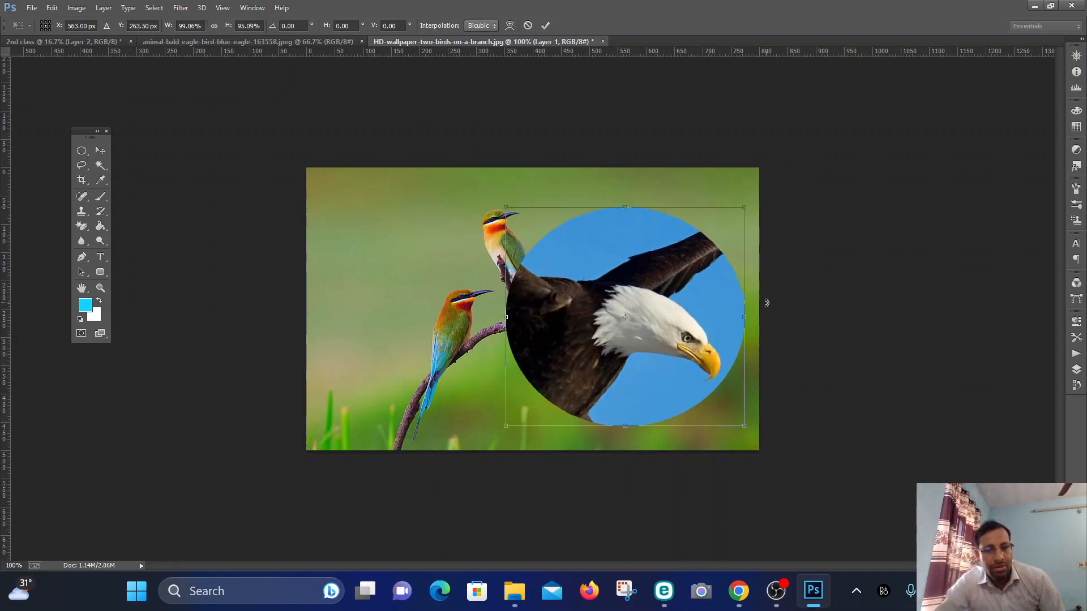
{"action": "key", "text": "ctrl+z"}
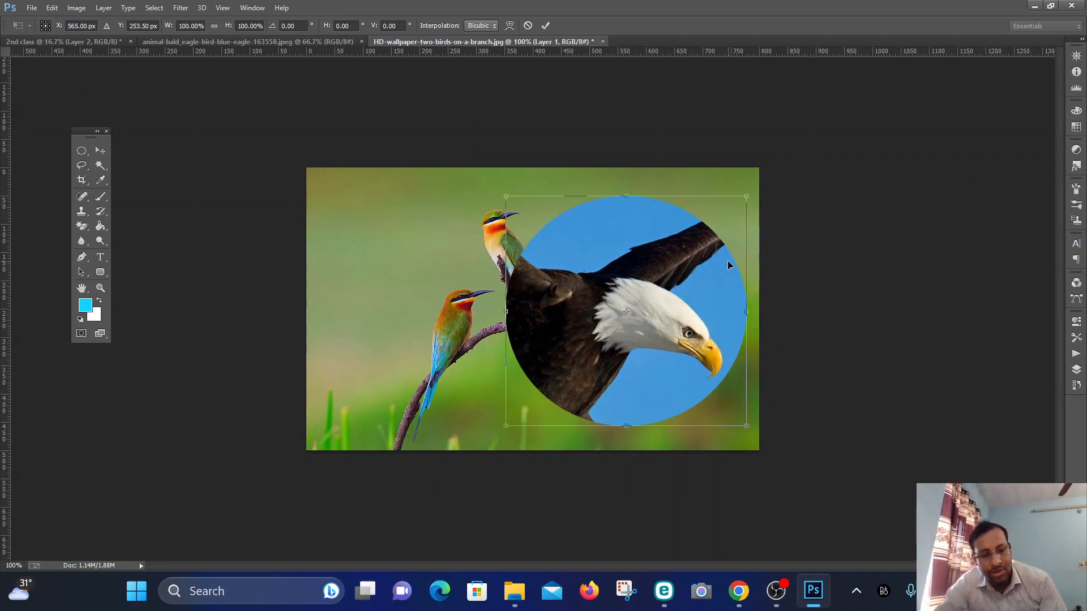
{"action": "left_click_drag", "start_coordinate": [746, 196], "coordinate": [668, 271]}
{"action": "left_click_drag", "start_coordinate": [640, 305], "coordinate": [676, 244]}
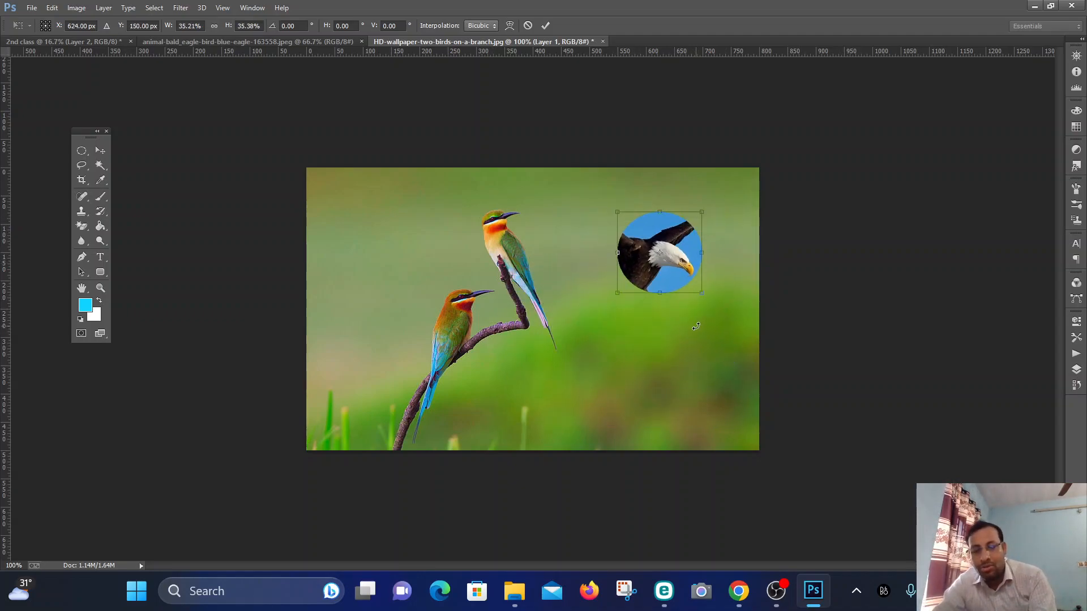
{"action": "key", "text": "Return"}
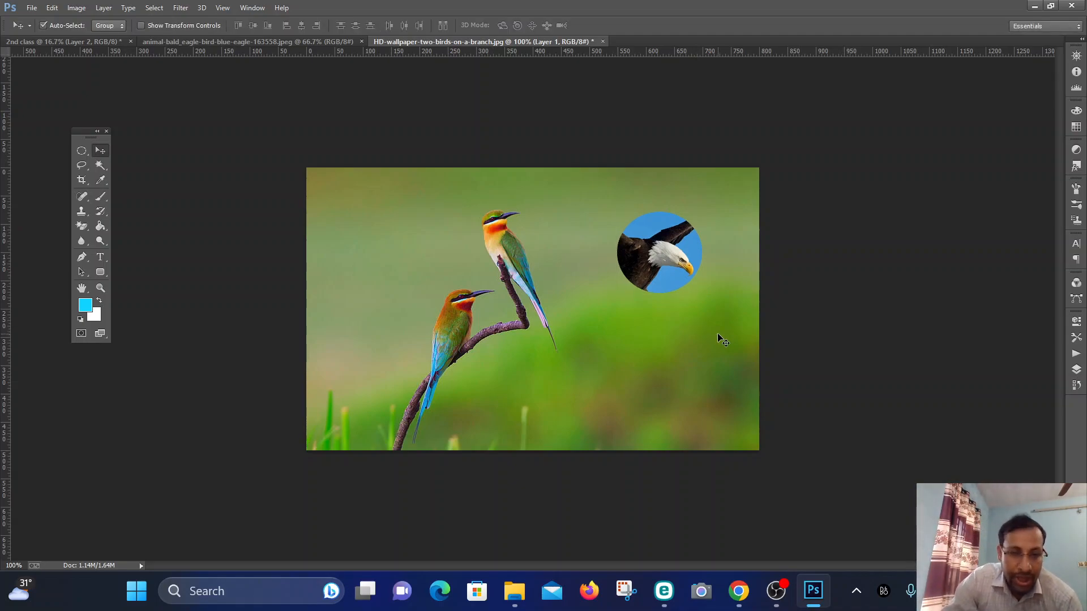
Step: Return to the eagle image, set the Elliptical Marquee style to Fixed Size, and clear the circular selection
{"action": "left_click", "coordinate": [83, 150]}
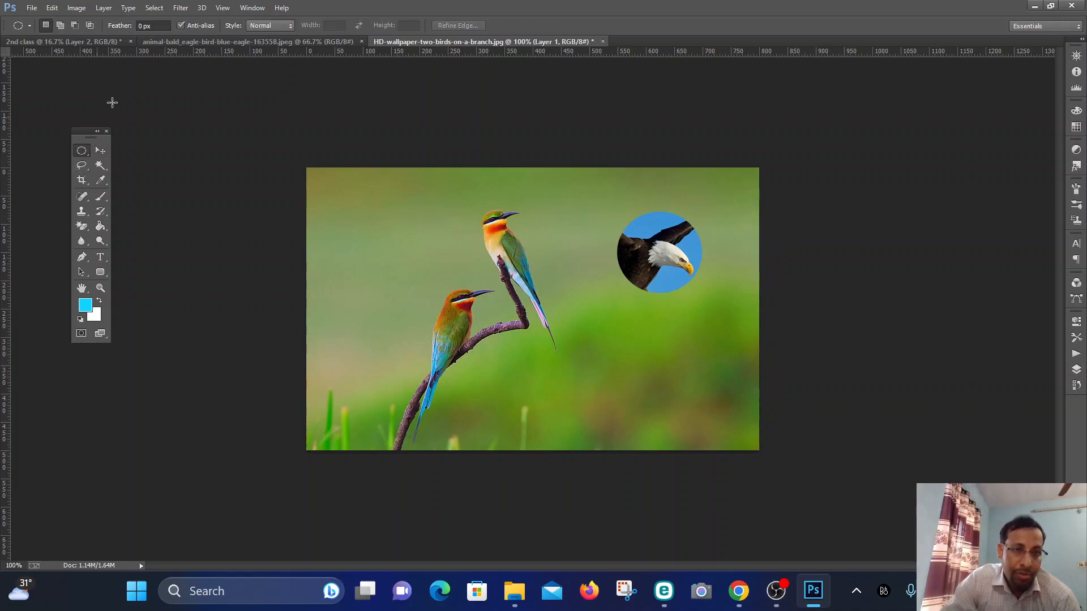
{"action": "left_click", "coordinate": [310, 43]}
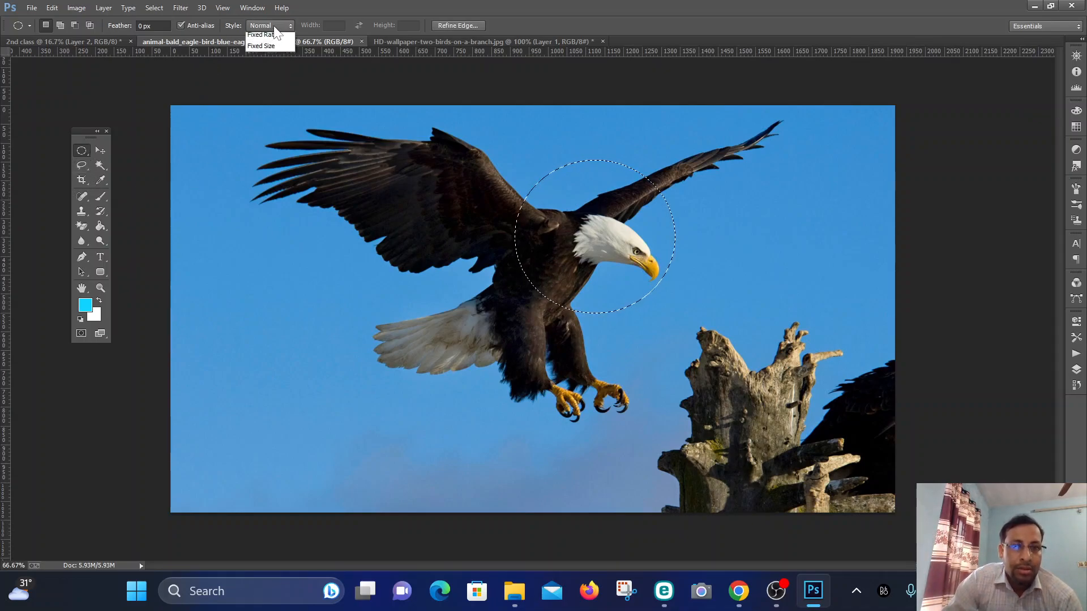
{"action": "left_click", "coordinate": [266, 59]}
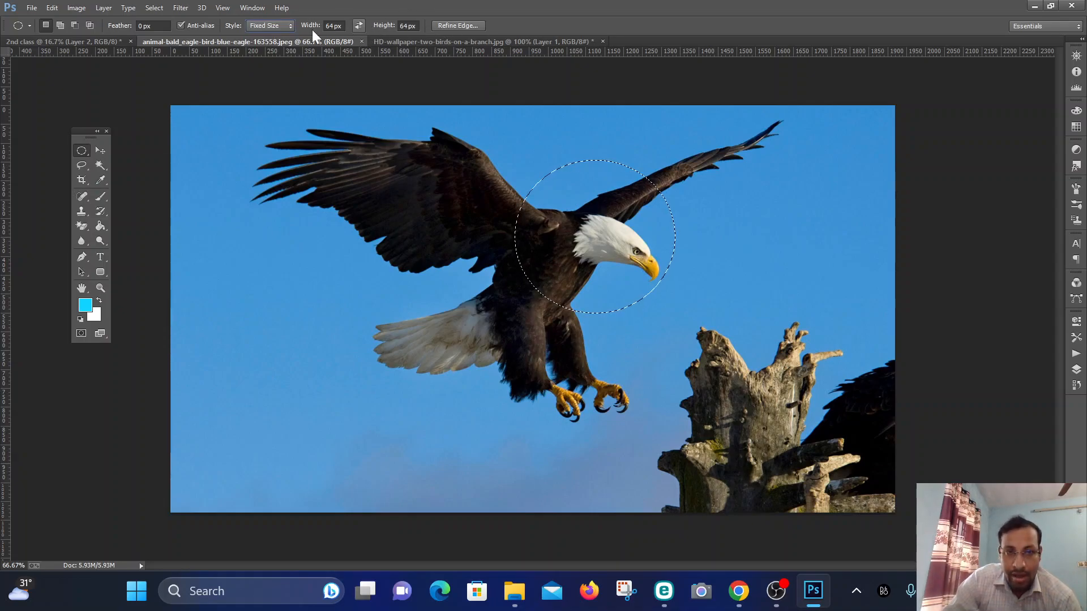
{"action": "right_click", "coordinate": [80, 148]}
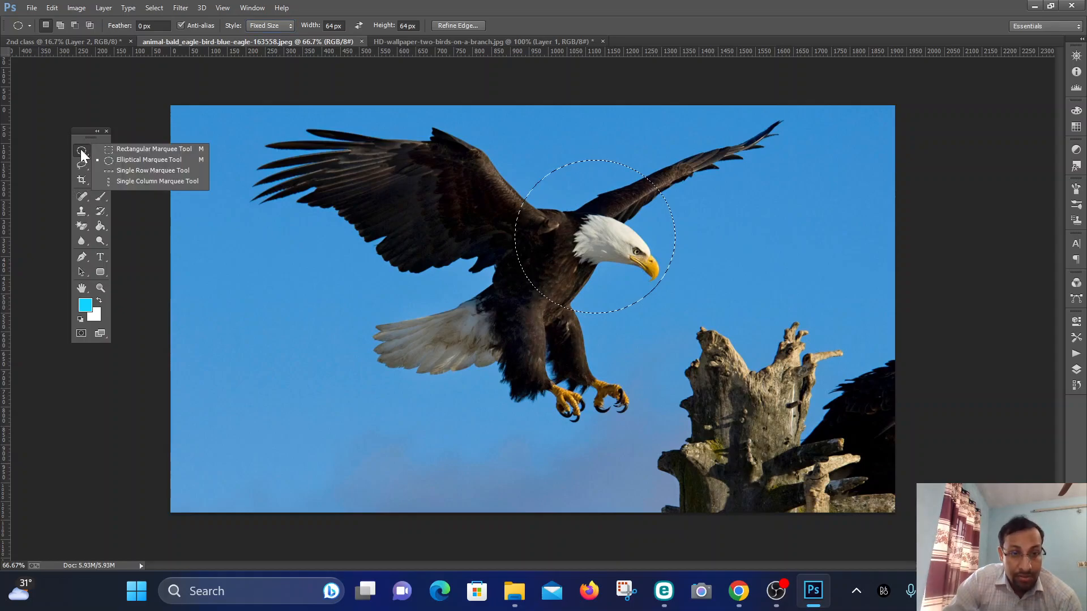
{"action": "left_click", "coordinate": [149, 160]}
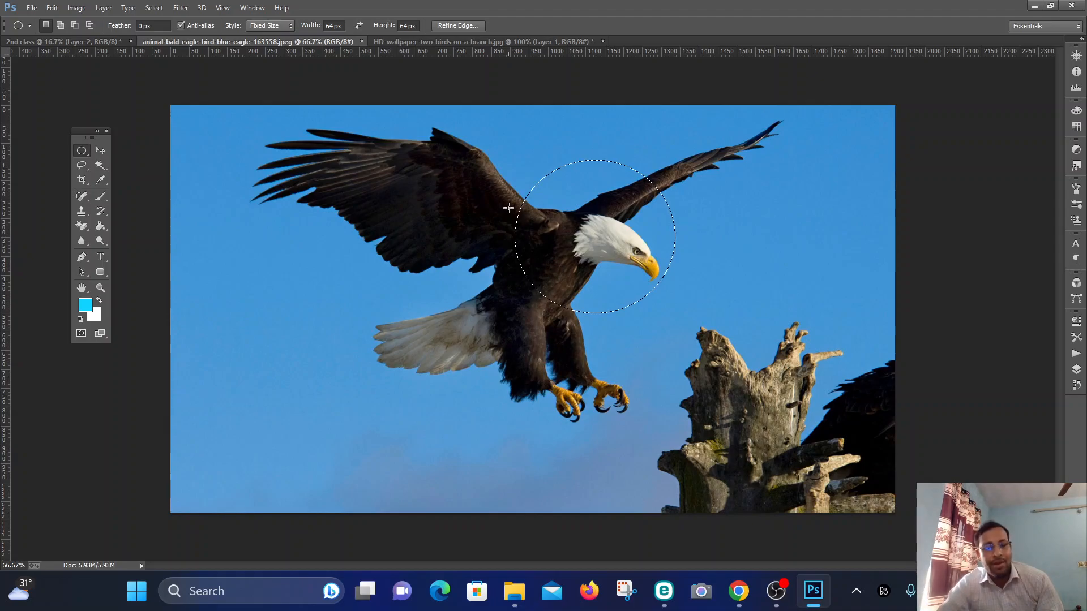
{"action": "key", "text": "ctrl+d"}
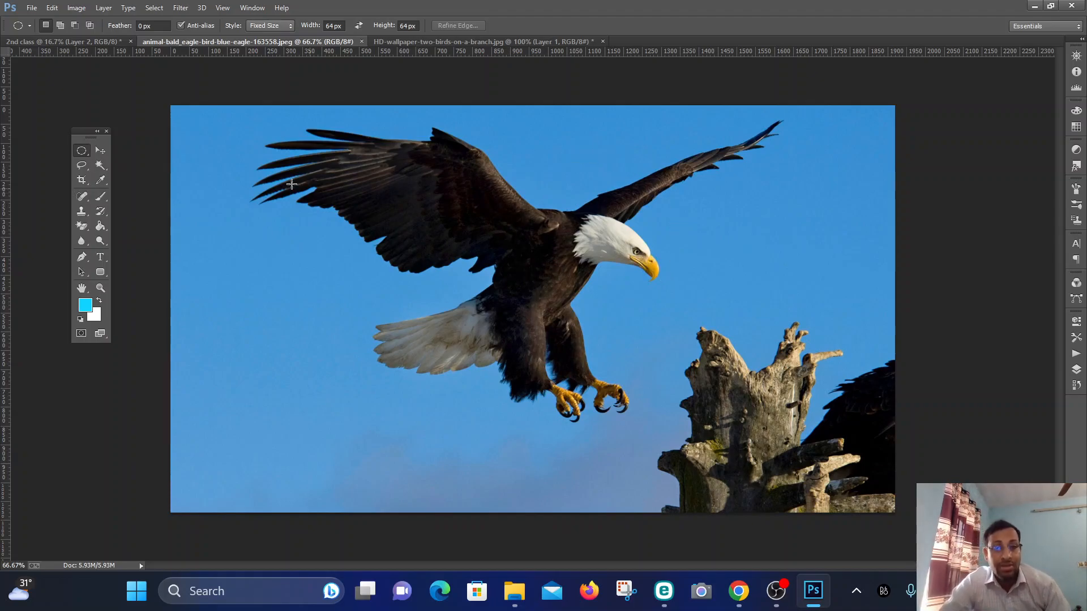
Step: Place a 64 × 64 px fixed-size circular selection beside the eagle's chest and set the Elliptical Marquee style to Normal
{"action": "left_click_drag", "start_coordinate": [208, 134], "coordinate": [567, 291]}
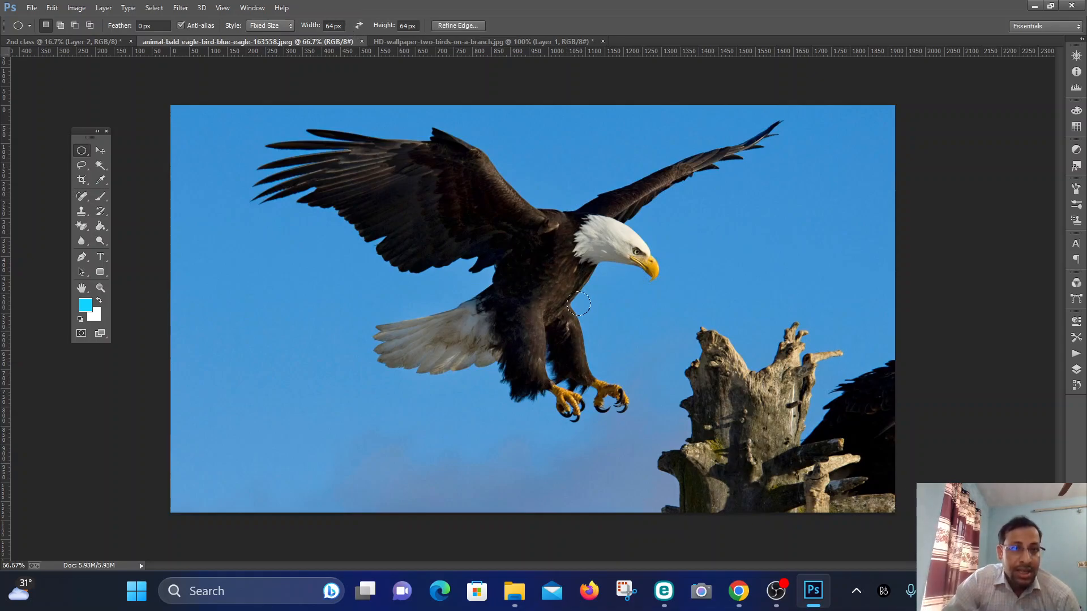
{"action": "left_click", "coordinate": [261, 26]}
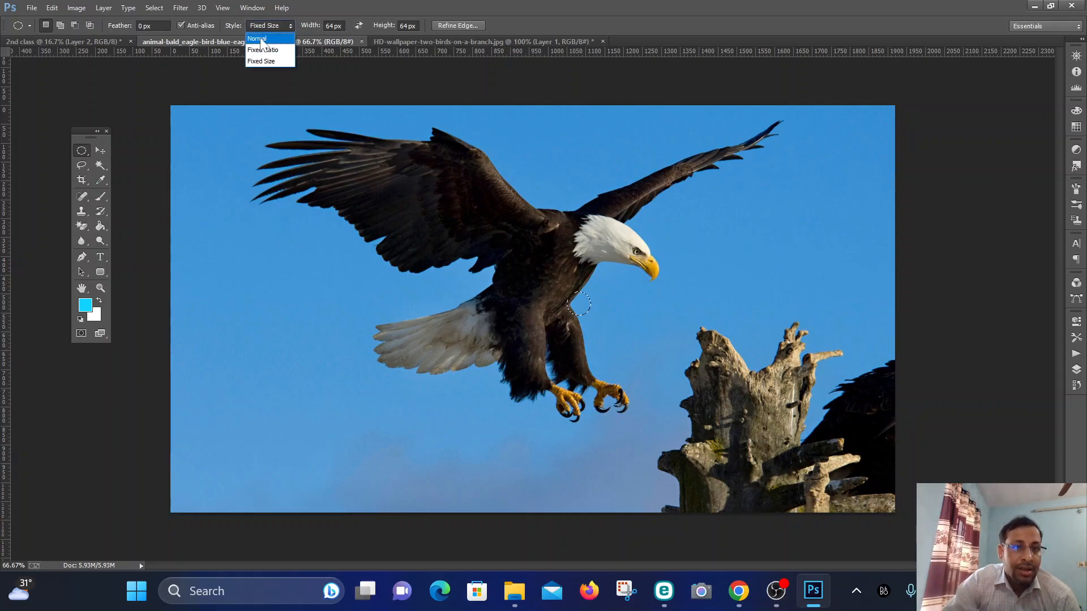
{"action": "left_click", "coordinate": [265, 36]}
{"action": "left_click", "coordinate": [491, 242]}
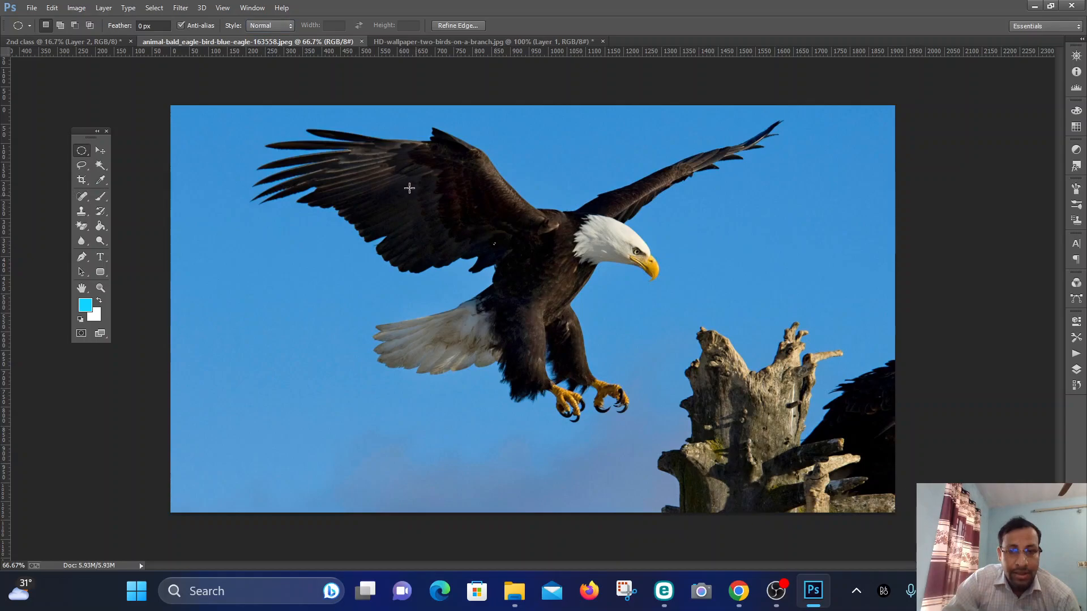
Step: Draw a wide elliptical selection across the eagle's wings and replace it with a tall one around its head, body and talons
{"action": "left_click_drag", "start_coordinate": [257, 140], "coordinate": [821, 325]}
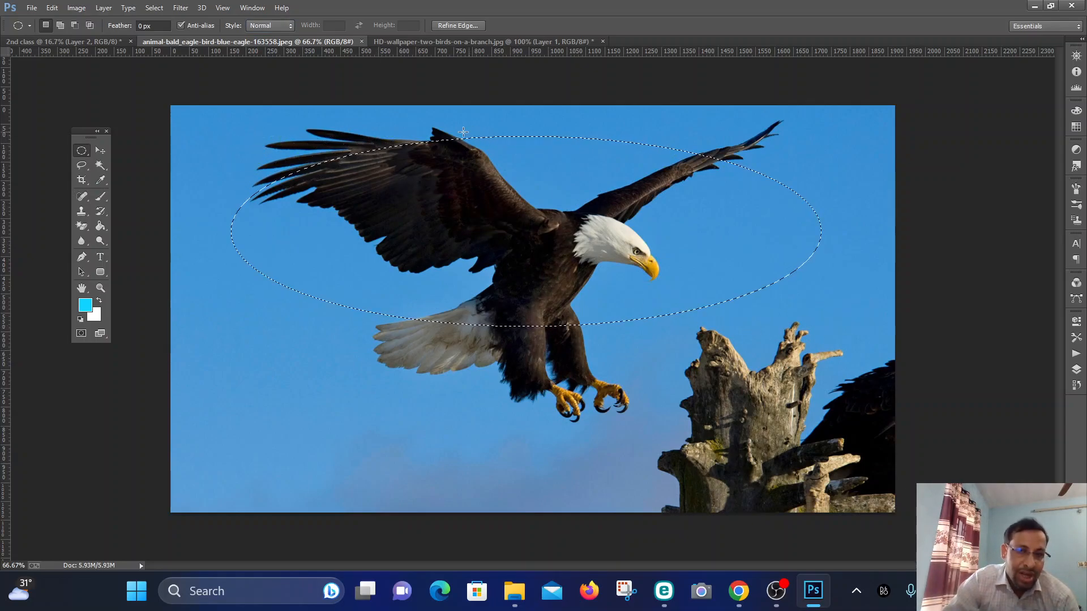
{"action": "left_click_drag", "start_coordinate": [478, 117], "coordinate": [685, 421]}
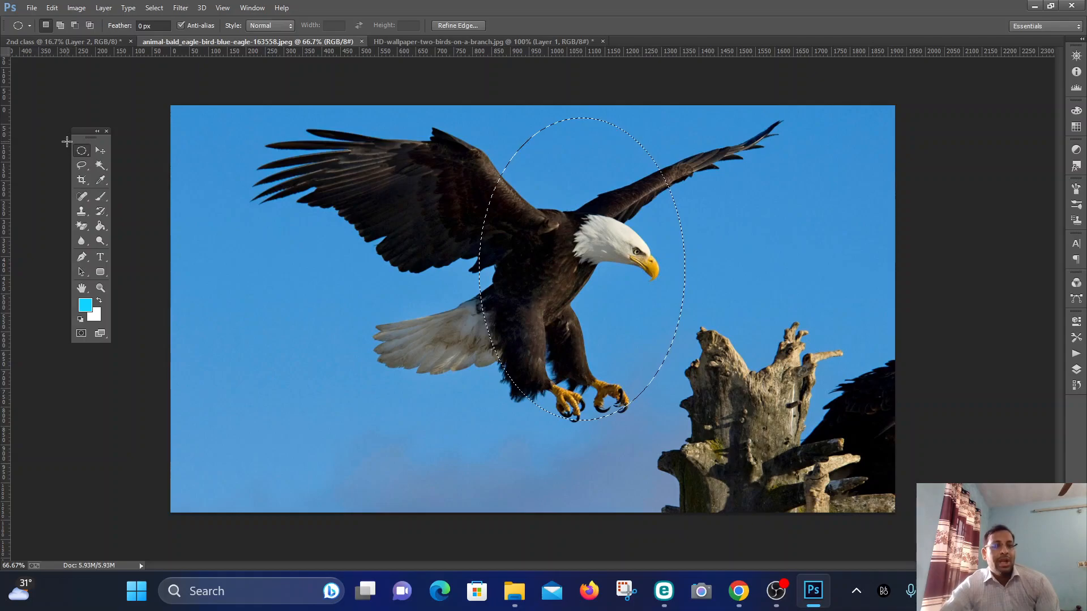
{"action": "right_click", "coordinate": [79, 154]}
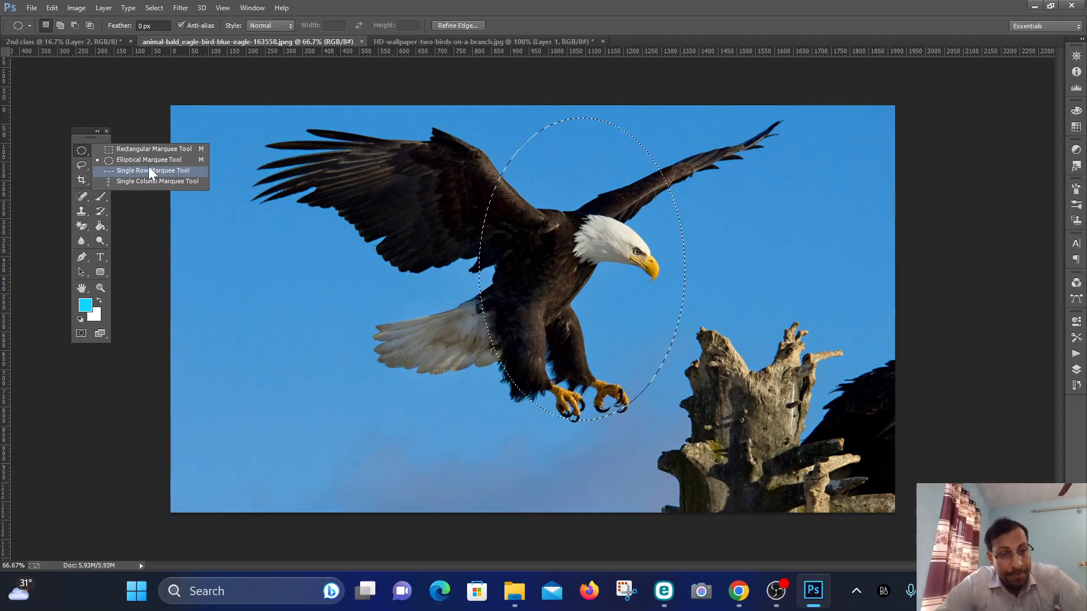
{"action": "left_click", "coordinate": [184, 163]}
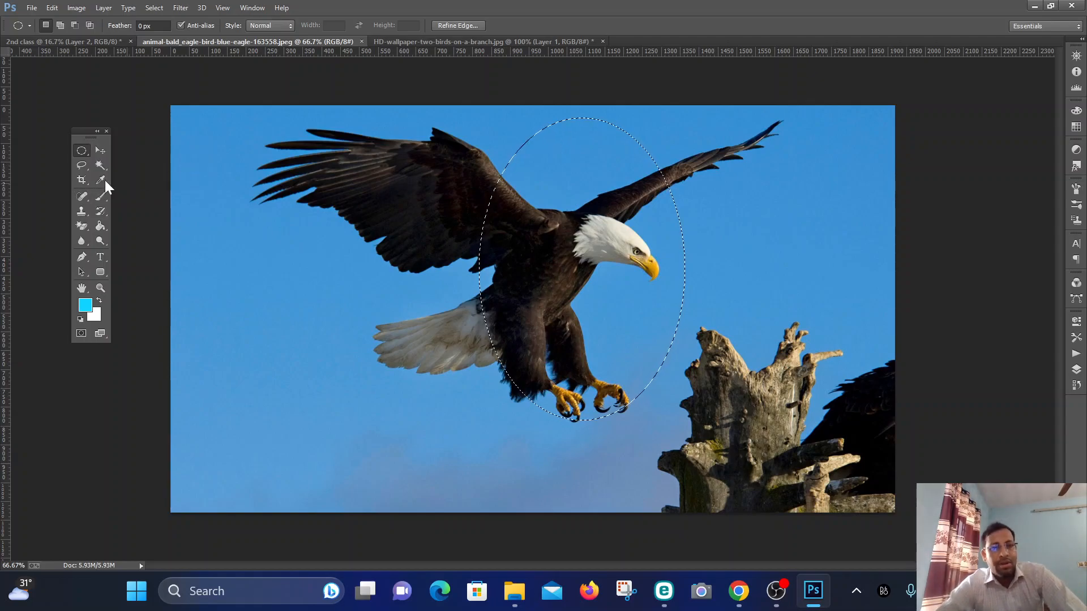
Step: Make a Single Row Marquee selection running horizontally through the eagle's head
{"action": "right_click", "coordinate": [80, 151]}
{"action": "left_click", "coordinate": [127, 170]}
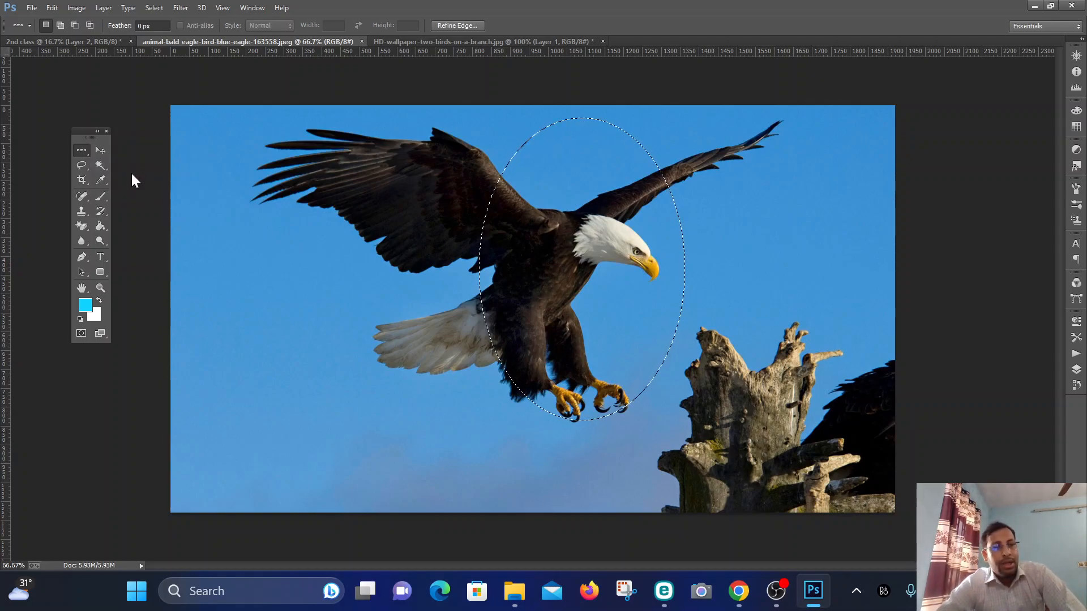
{"action": "left_click", "coordinate": [485, 255]}
{"action": "left_click", "coordinate": [484, 228]}
{"action": "left_click", "coordinate": [592, 245]}
{"action": "left_click", "coordinate": [586, 255]}
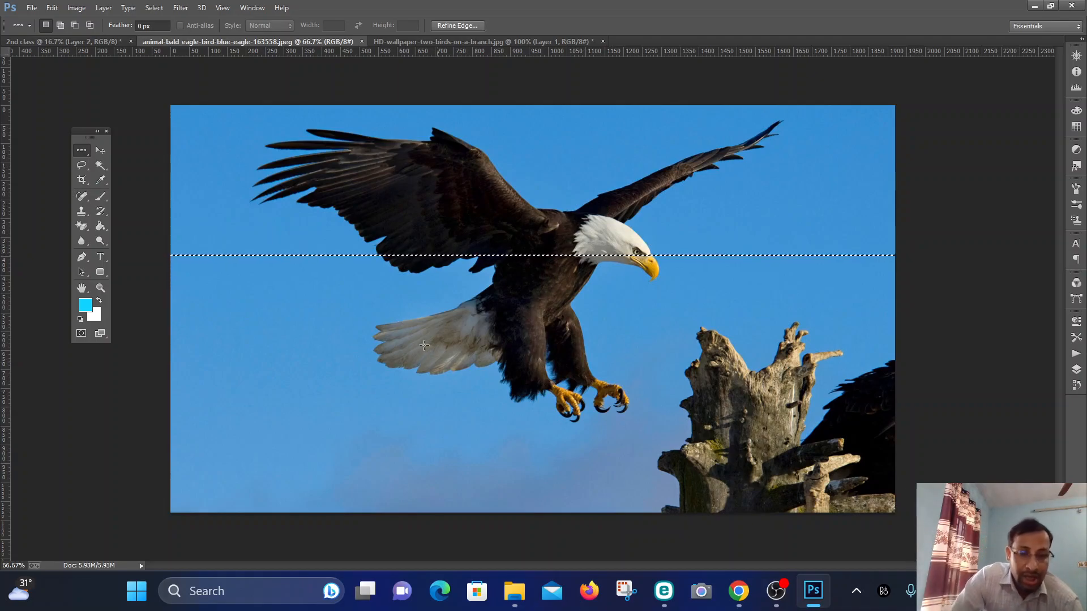
Step: Copy the single-row selection into the two-birds wallpaper document and stretch it vertically into a horizontal band
{"action": "left_click", "coordinate": [500, 41]}
{"action": "key", "text": "ctrl+v"}
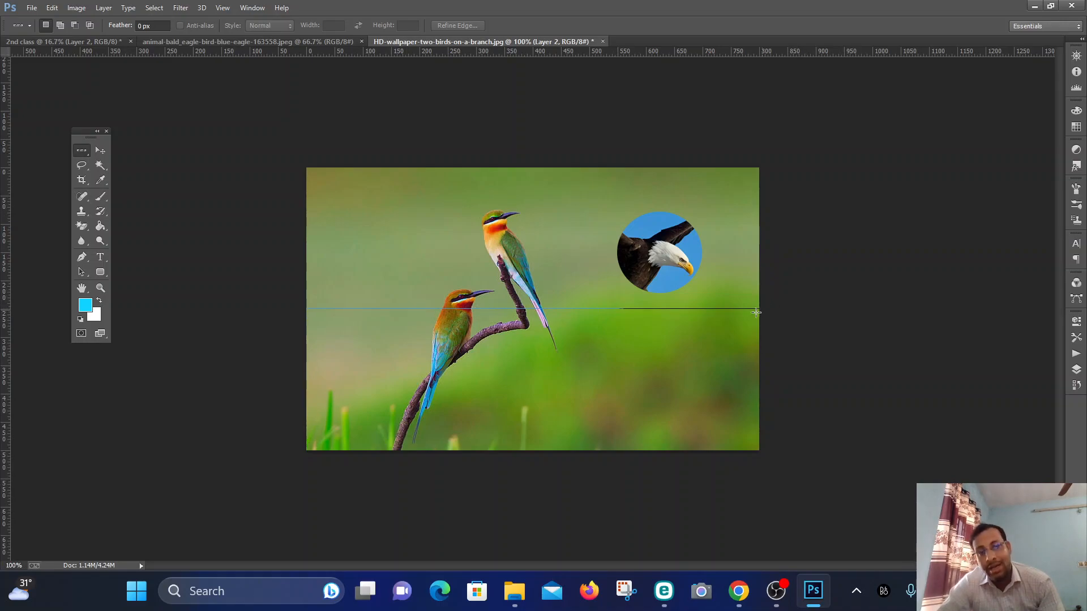
{"action": "key", "text": "ctrl+t"}
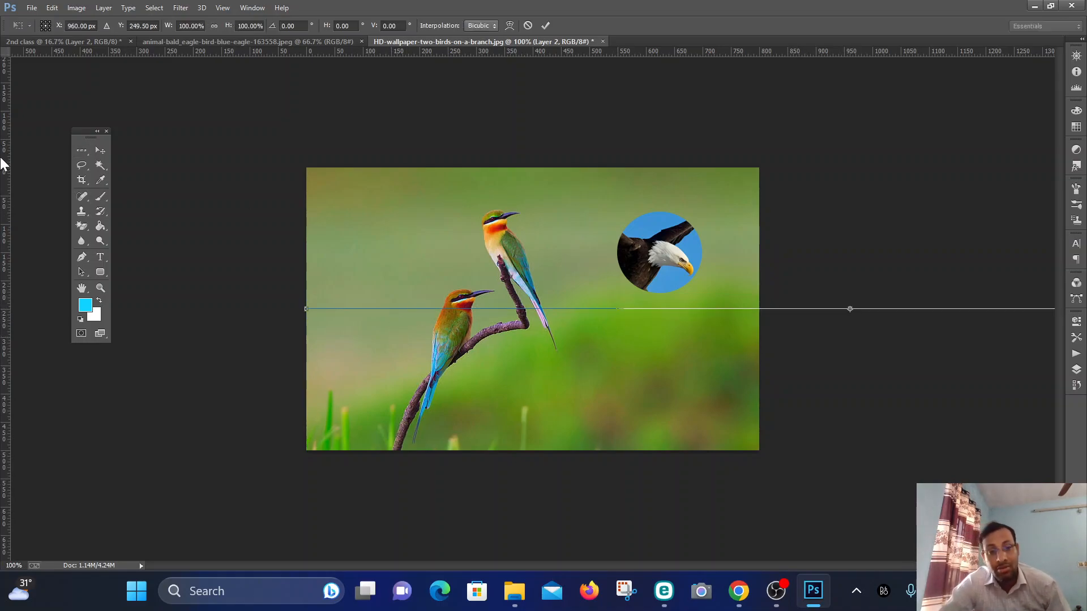
{"action": "left_click_drag", "start_coordinate": [851, 310], "coordinate": [850, 332]}
{"action": "key", "text": "Return"}
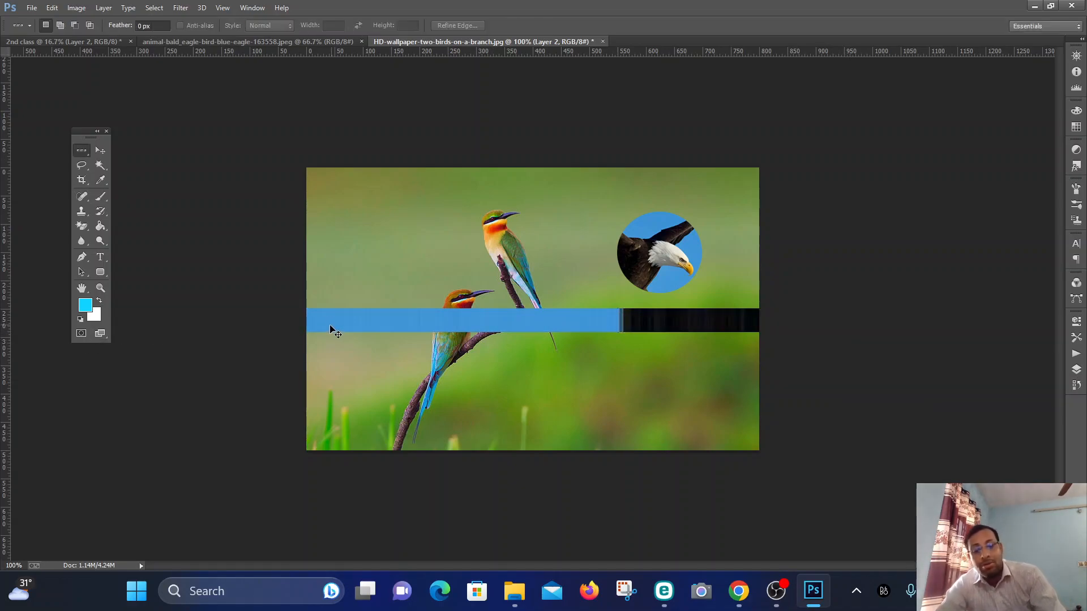
Step: Free-transform the horizontal band to 37.76% width and move it below the birds at X 437.5, Y 438 px
{"action": "key", "text": "ctrl+t"}
{"action": "left_click_drag", "start_coordinate": [306, 320], "coordinate": [818, 321]}
{"action": "left_click_drag", "start_coordinate": [906, 325], "coordinate": [396, 397]}
{"action": "left_click_drag", "start_coordinate": [877, 392], "coordinate": [712, 392]}
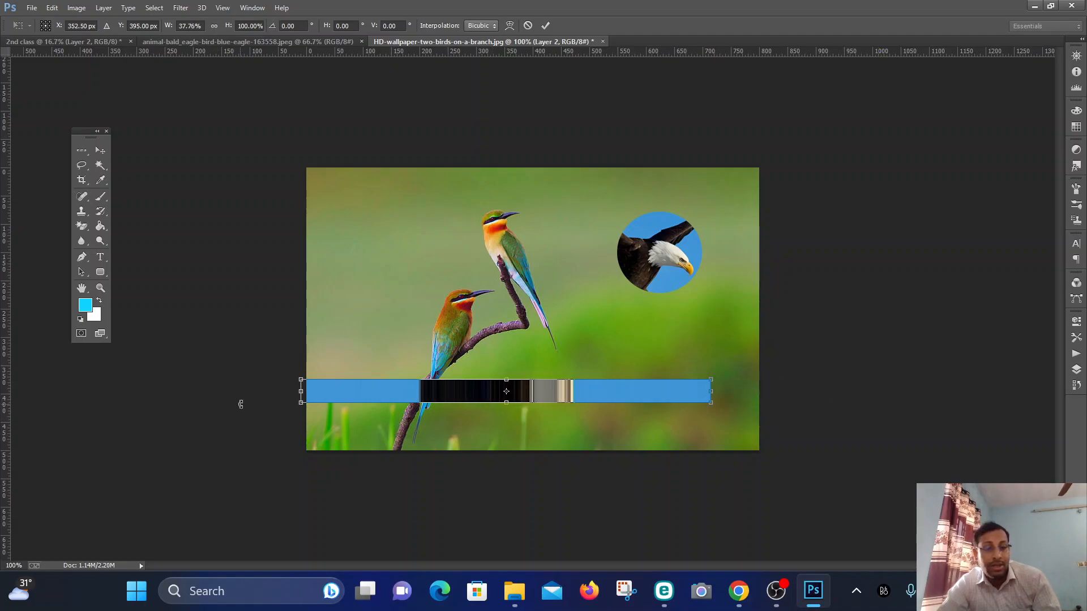
{"action": "left_click_drag", "start_coordinate": [400, 392], "coordinate": [434, 416]}
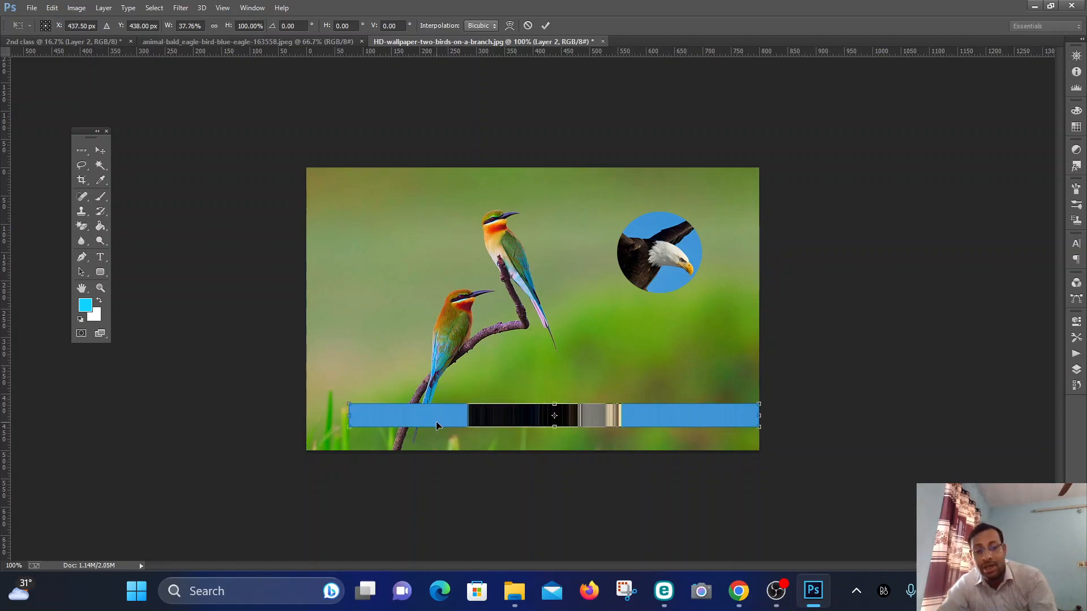
{"action": "key", "text": "Return"}
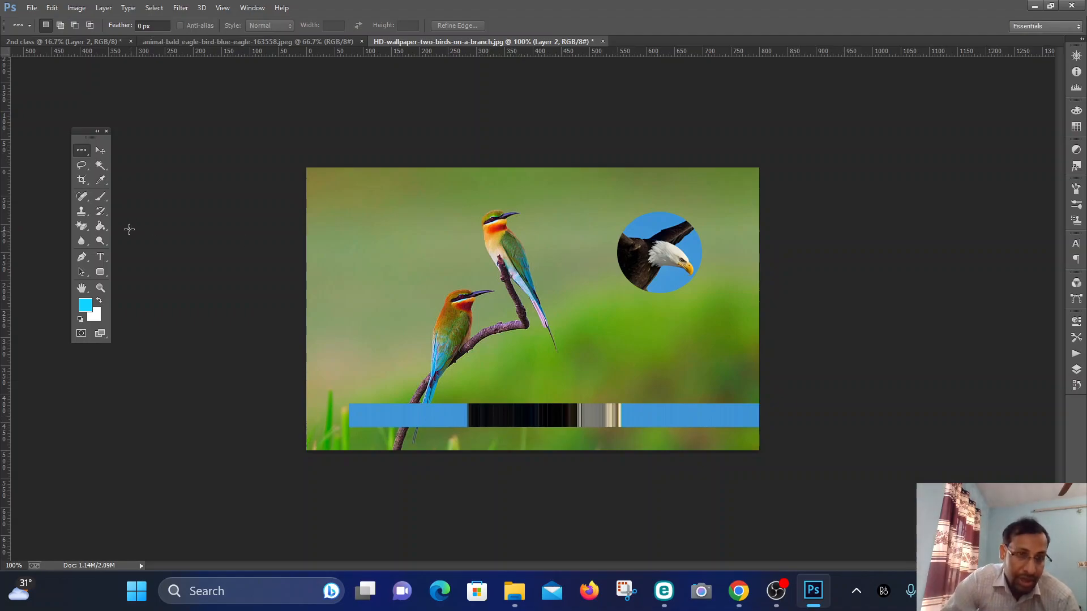
Step: Make a Single Column Marquee selection through the eagle's body and copy it into the two-birds wallpaper document
{"action": "right_click", "coordinate": [80, 150]}
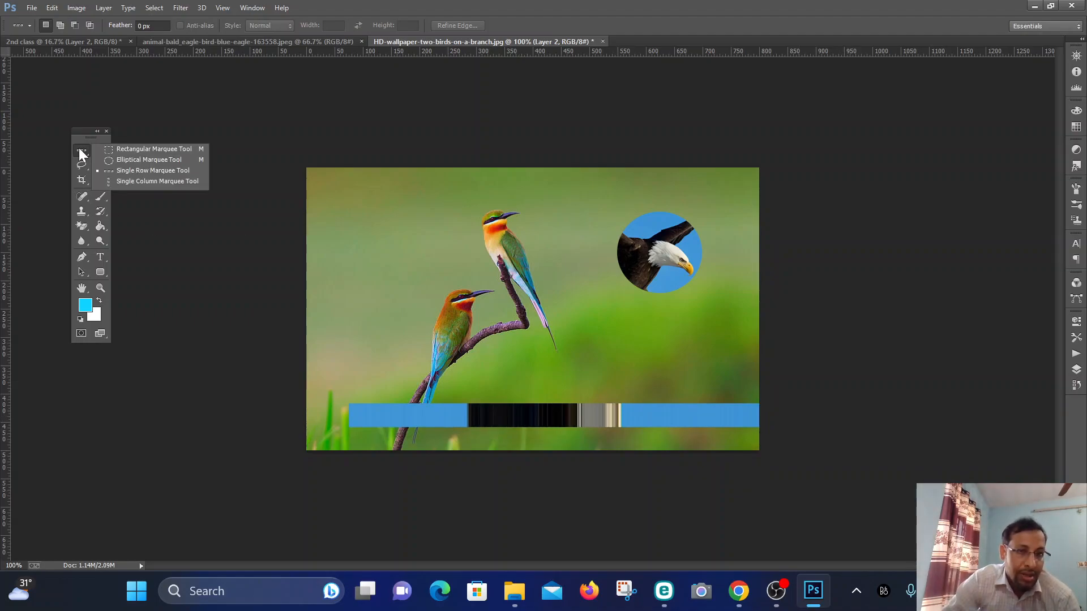
{"action": "left_click", "coordinate": [162, 180]}
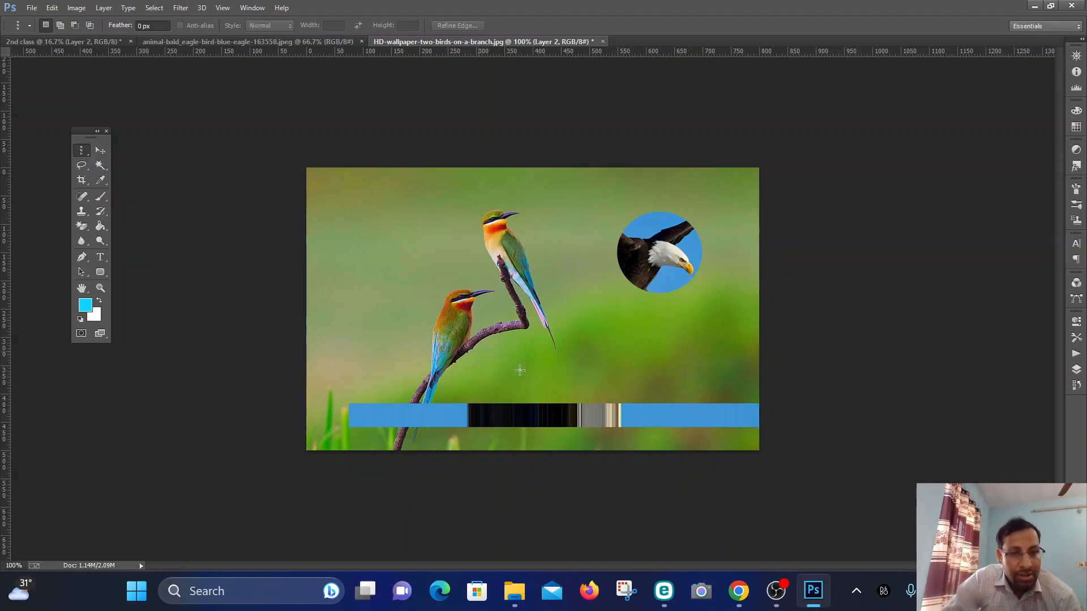
{"action": "left_click", "coordinate": [269, 42]}
{"action": "left_click", "coordinate": [511, 306]}
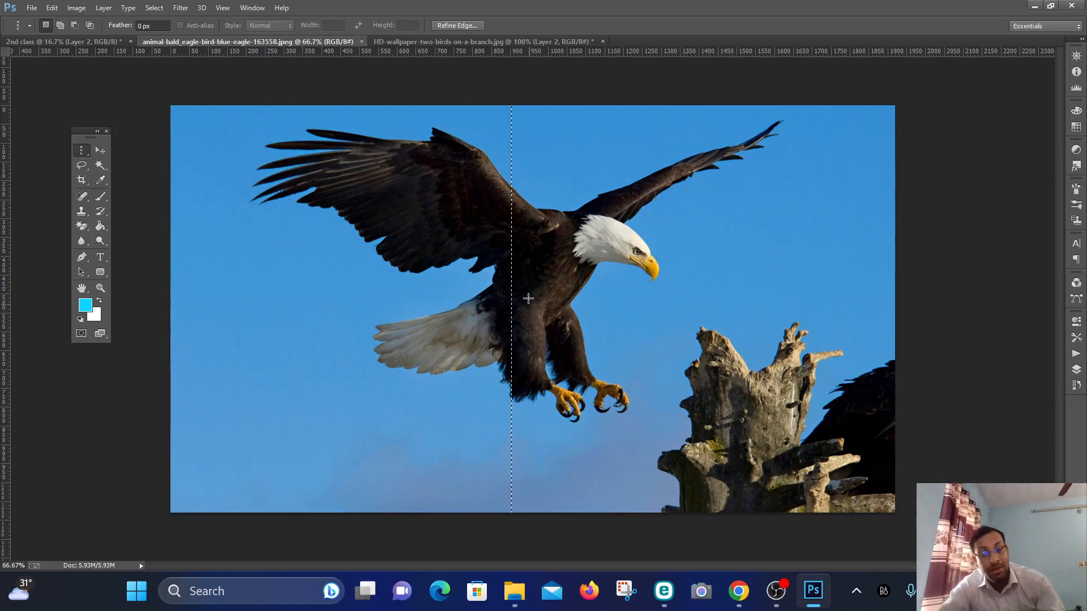
{"action": "left_click", "coordinate": [427, 42]}
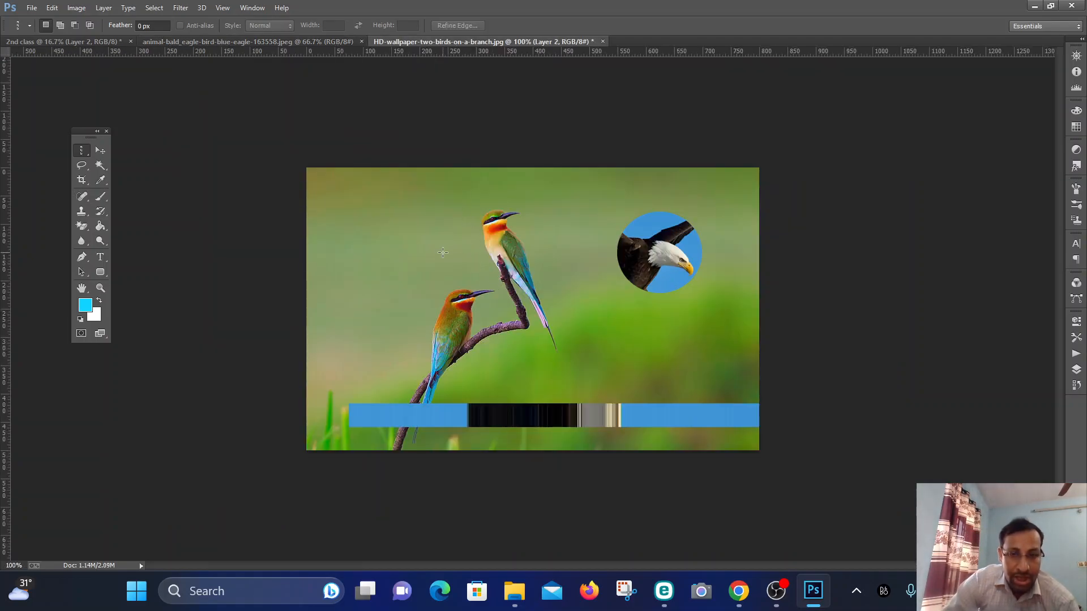
{"action": "key", "text": "ctrl+v"}
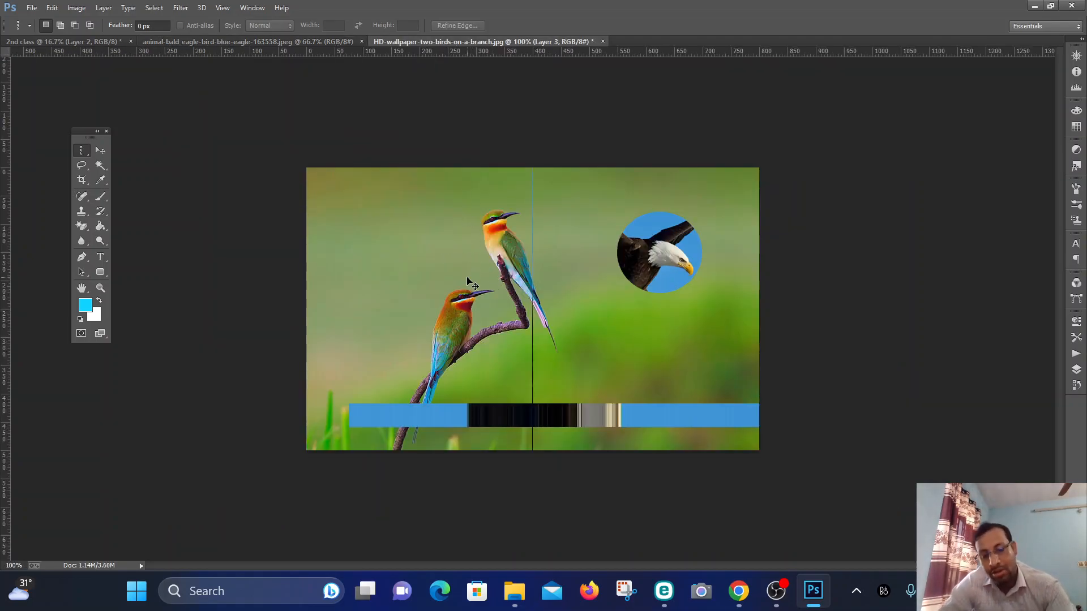
Step: Free-transform the pasted column to 6800% width and 33.15% height, placing it between the birds and the eagle circle at X 472, Y 209 px
{"action": "key", "text": "ctrl+t"}
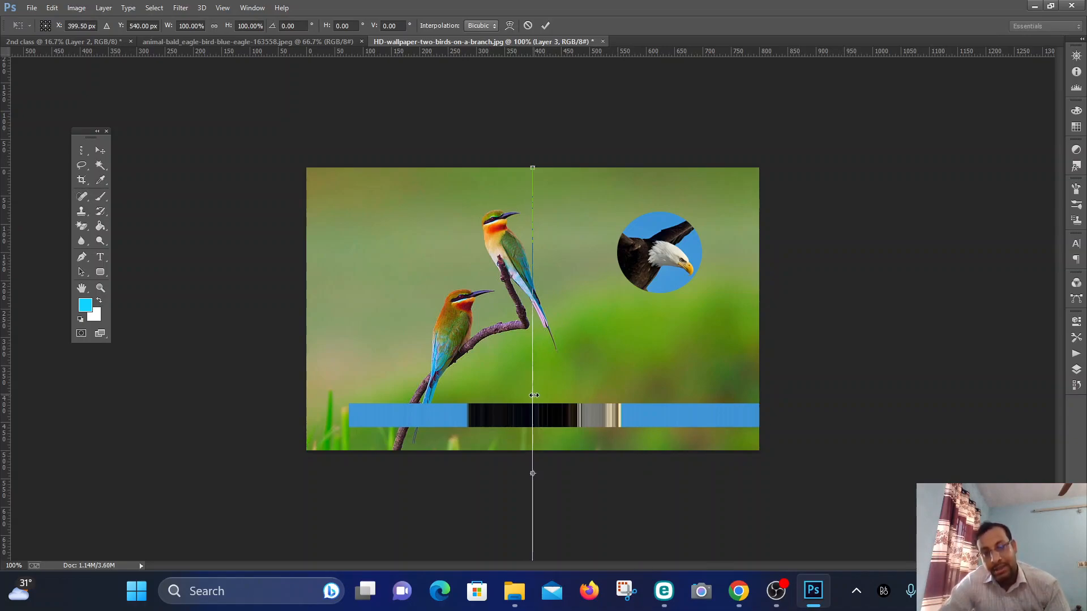
{"action": "left_click_drag", "start_coordinate": [536, 167], "coordinate": [599, 187]}
{"action": "left_click_drag", "start_coordinate": [602, 149], "coordinate": [629, 301]}
{"action": "left_click_drag", "start_coordinate": [619, 342], "coordinate": [570, 169]}
{"action": "left_click_drag", "start_coordinate": [566, 129], "coordinate": [566, 189]}
{"action": "left_click_drag", "start_coordinate": [575, 246], "coordinate": [583, 242]}
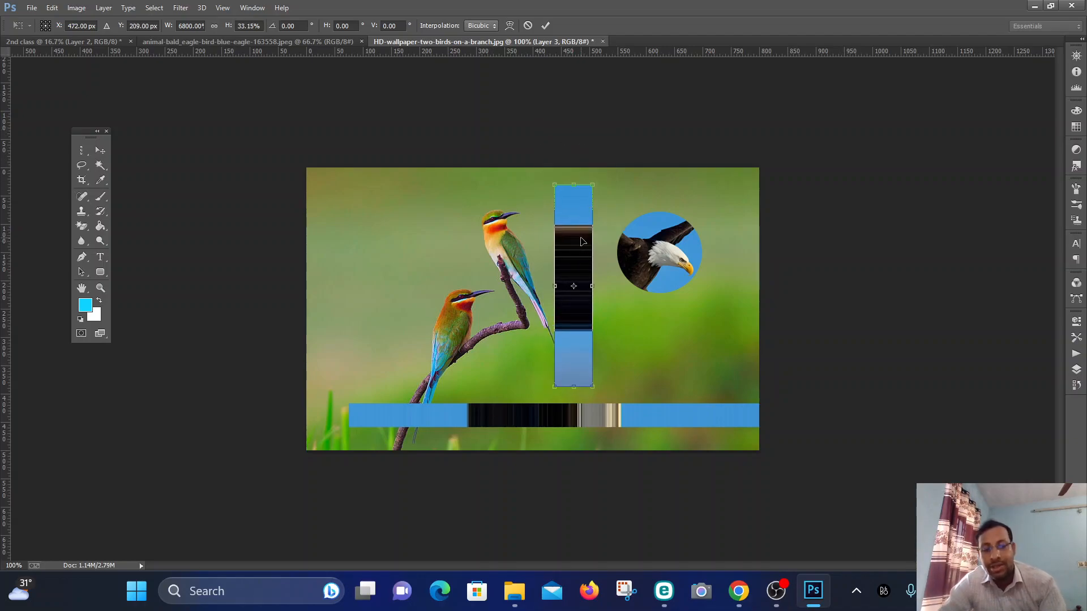
{"action": "key", "text": "Return"}
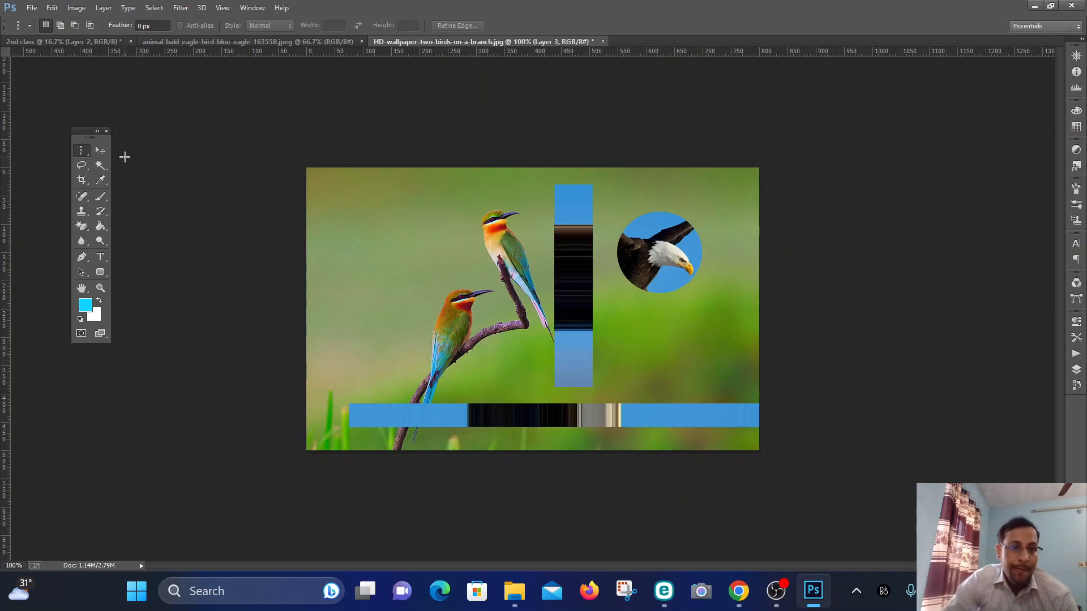
Step: Switch to the Rectangular Marquee tool and clear the single-column selection in the eagle image
{"action": "right_click", "coordinate": [86, 148]}
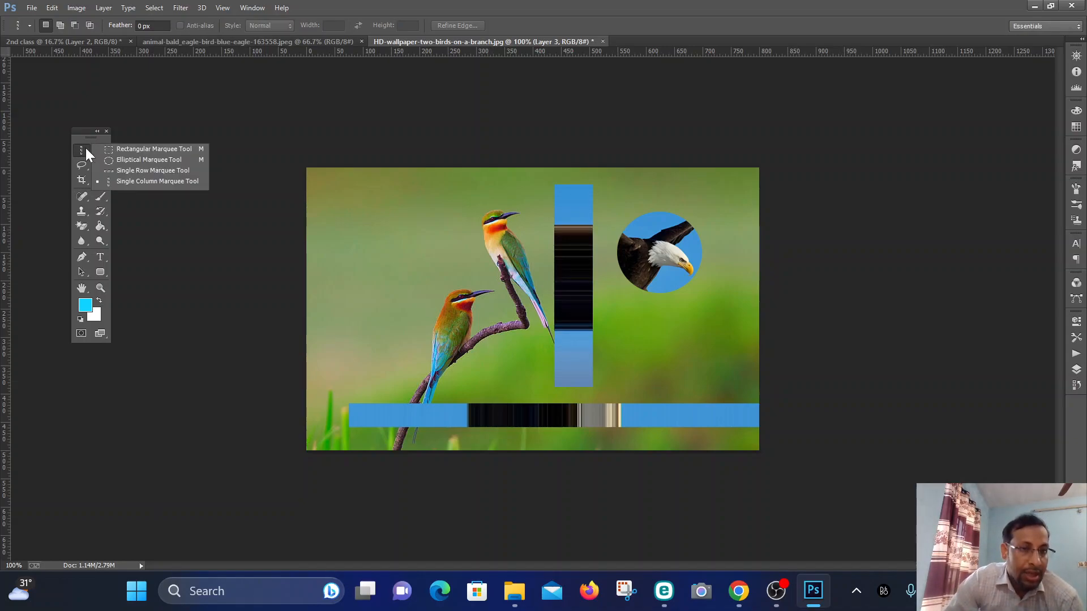
{"action": "left_click", "coordinate": [120, 149]}
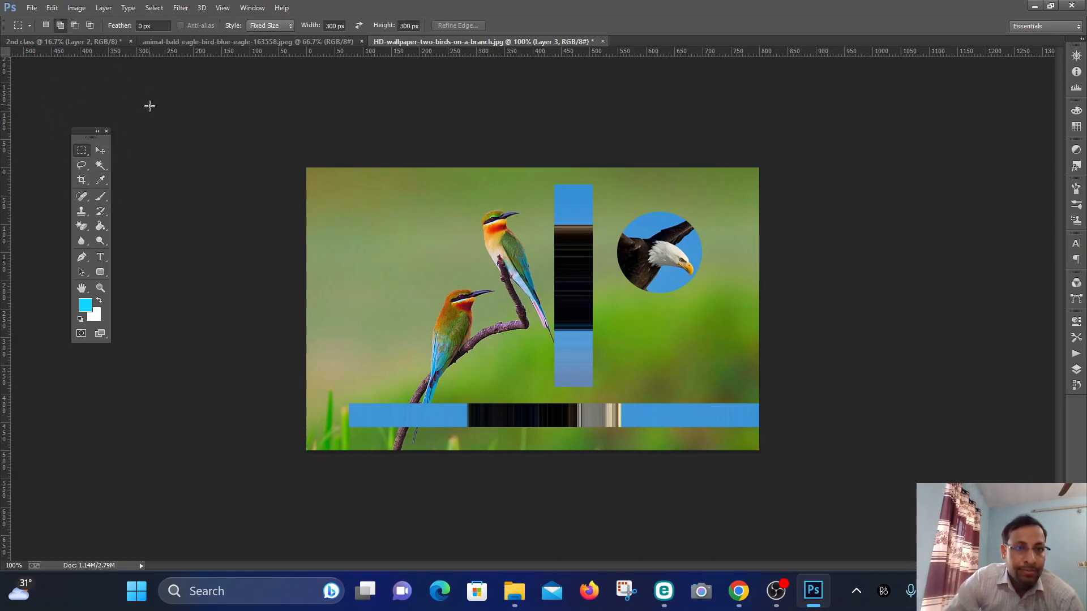
{"action": "left_click", "coordinate": [246, 41]}
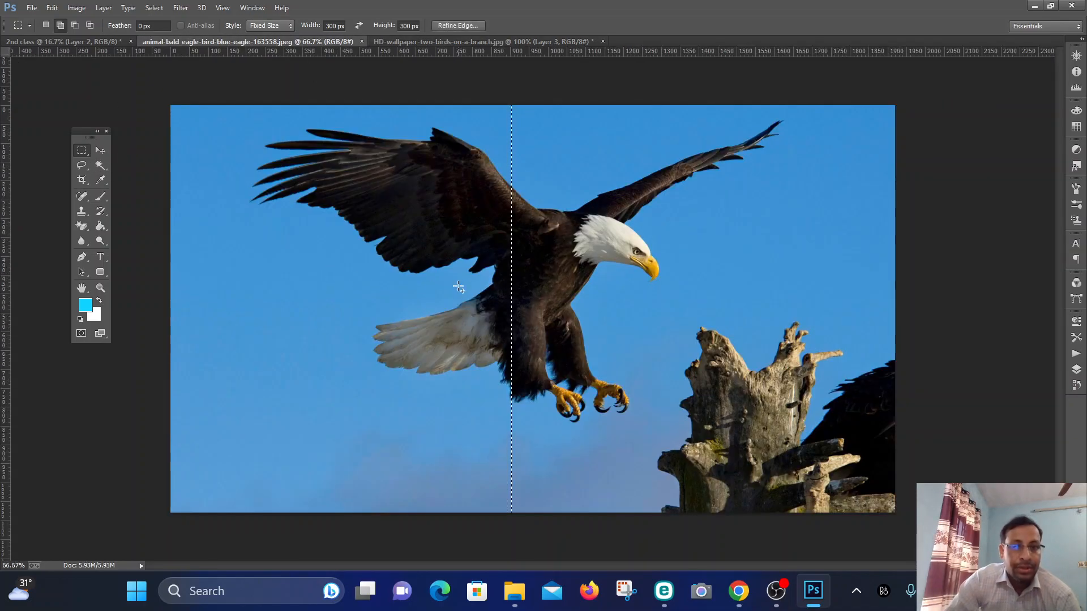
{"action": "key", "text": "ctrl+d"}
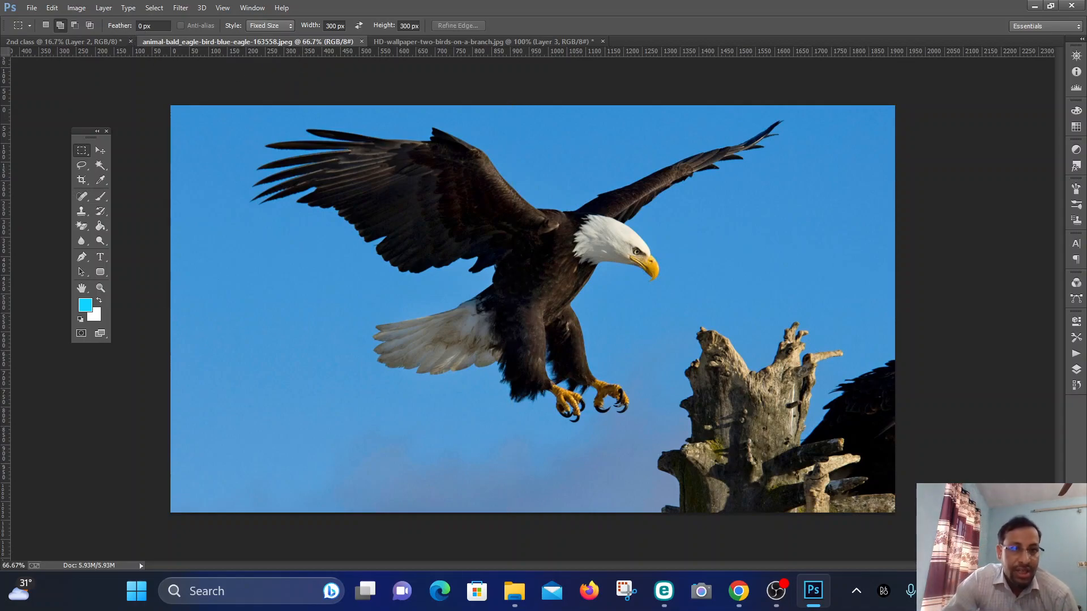
Step: Place a 300 × 300 px fixed-size Rectangular Marquee selection over the eagle's body
{"action": "right_click", "coordinate": [84, 154]}
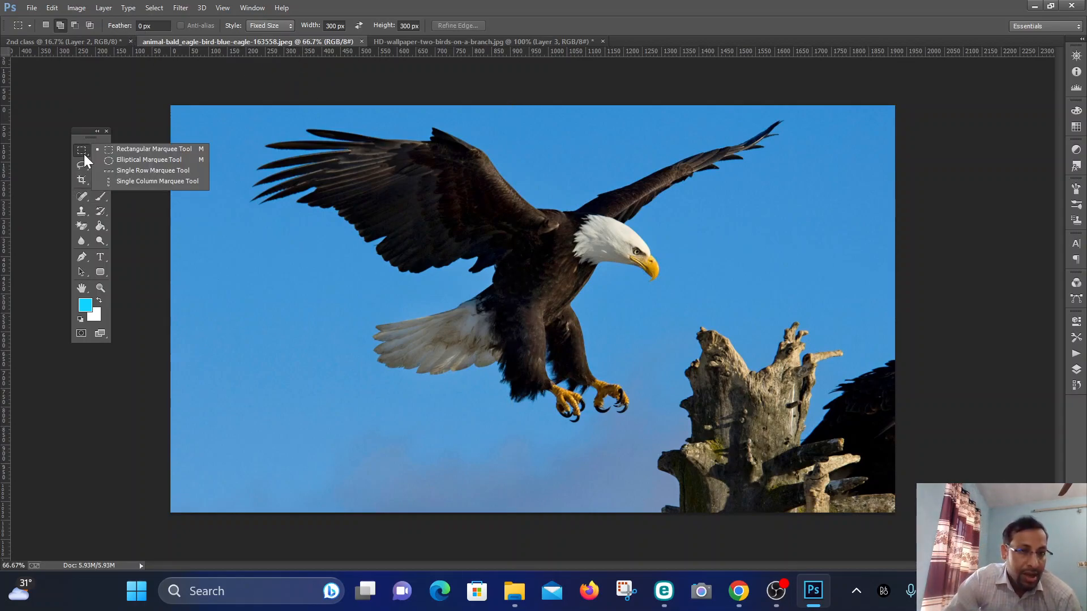
{"action": "left_click", "coordinate": [142, 149]}
{"action": "left_click_drag", "start_coordinate": [431, 168], "coordinate": [467, 200]}
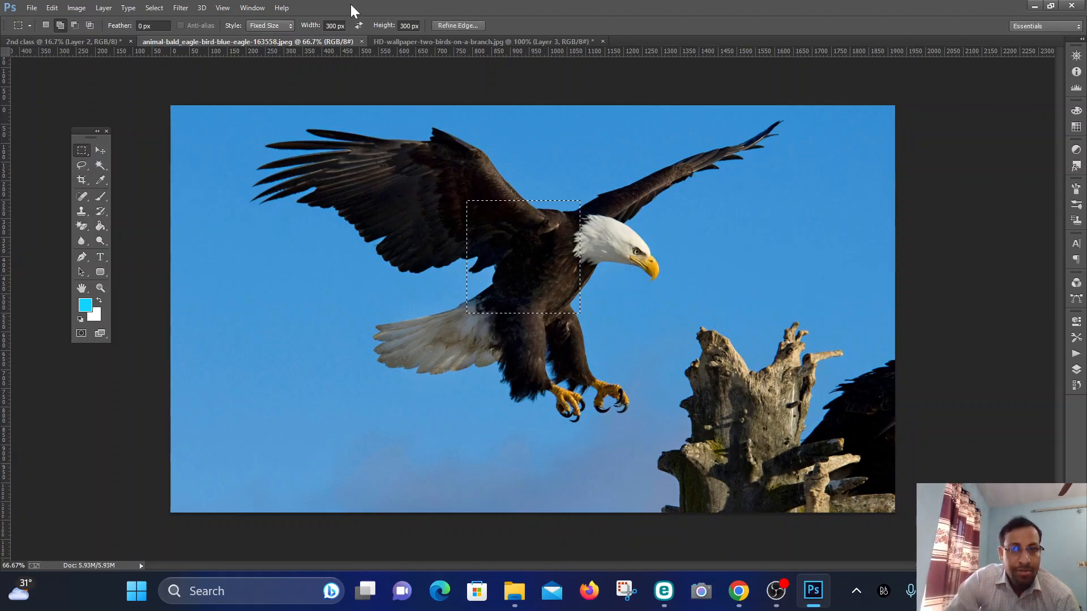
Step: Set the Rectangular Marquee style to Normal, and draw and clear a freehand rectangular selection over the eagle
{"action": "left_click", "coordinate": [267, 25]}
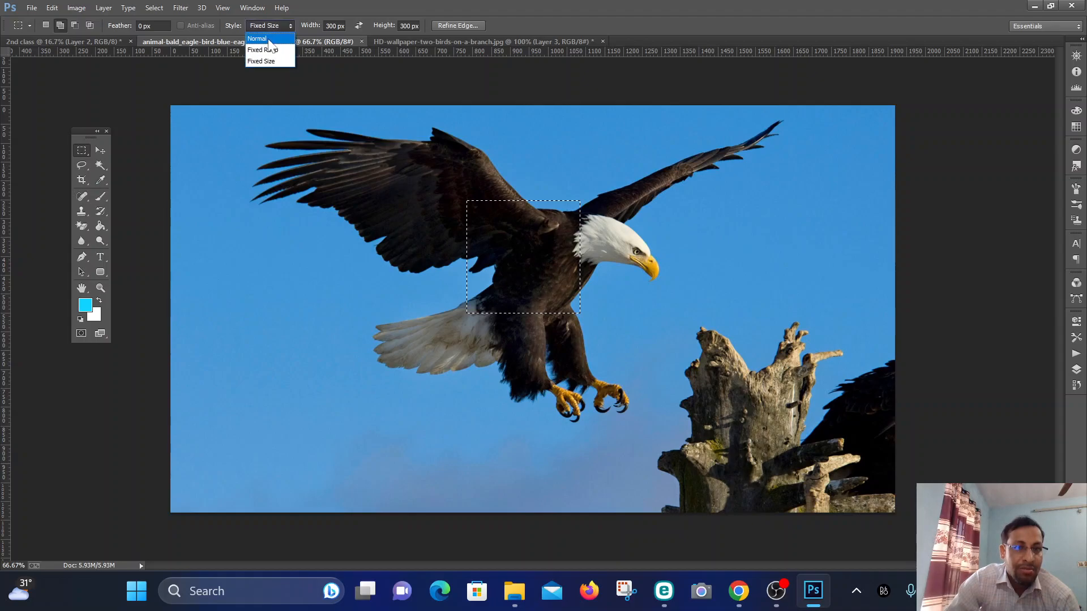
{"action": "left_click", "coordinate": [270, 38]}
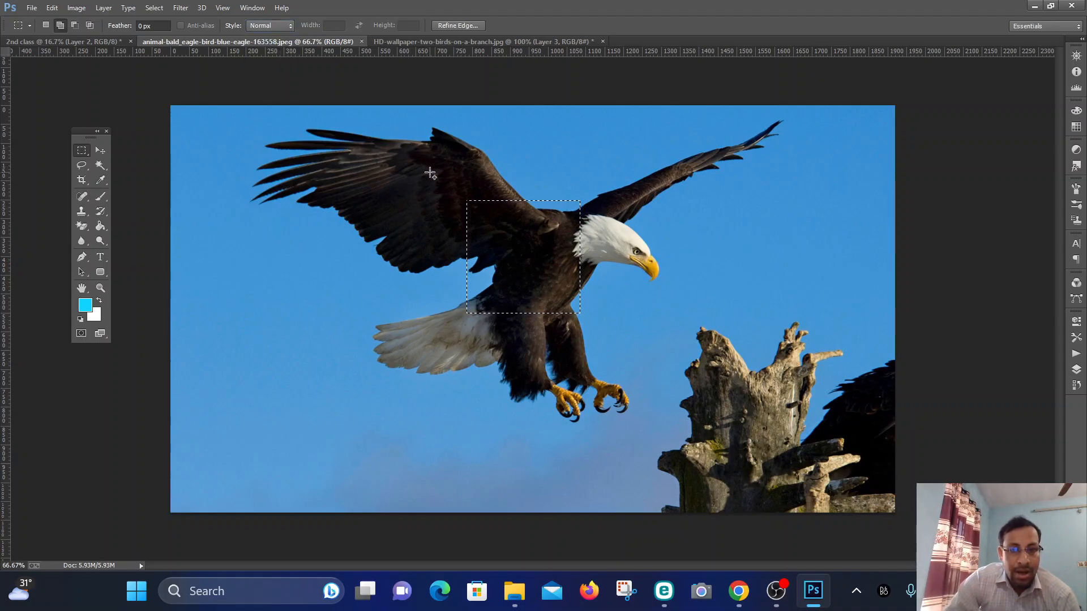
{"action": "left_click", "coordinate": [444, 235]}
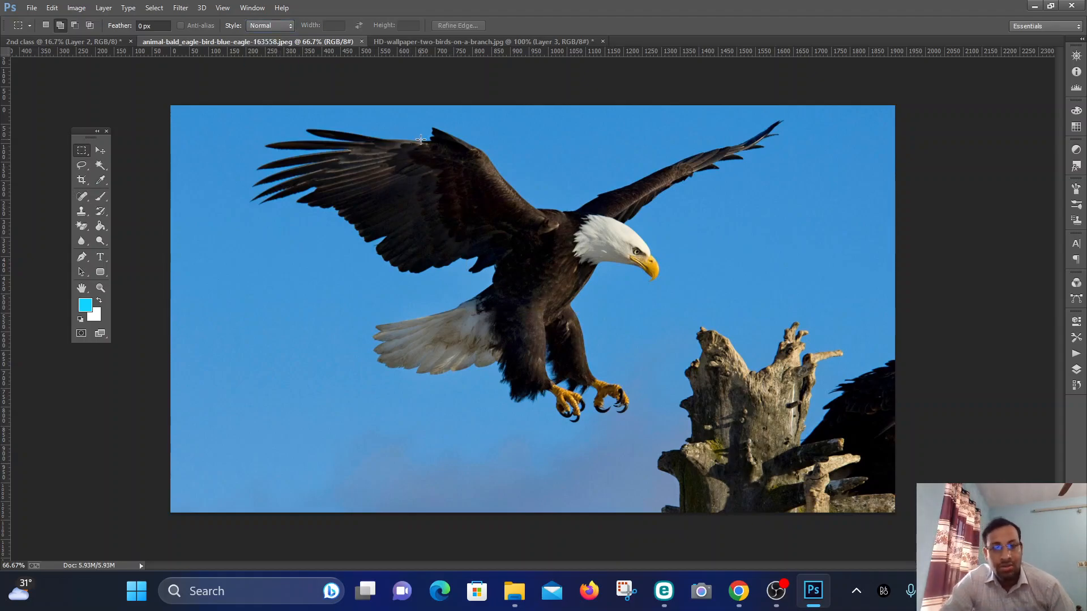
{"action": "left_click_drag", "start_coordinate": [402, 150], "coordinate": [677, 336]}
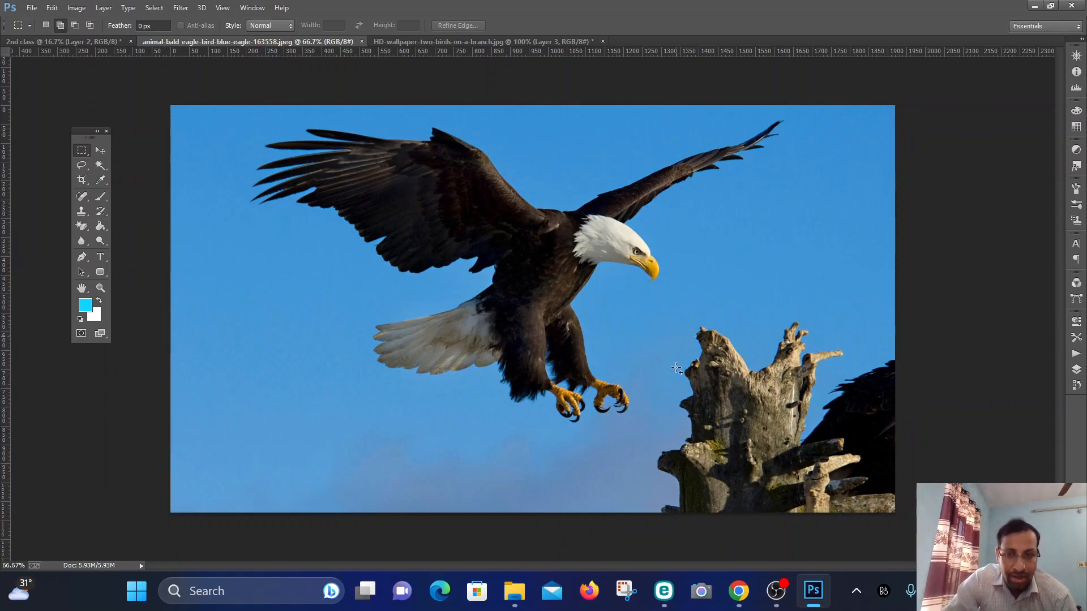
{"action": "left_click", "coordinate": [678, 418]}
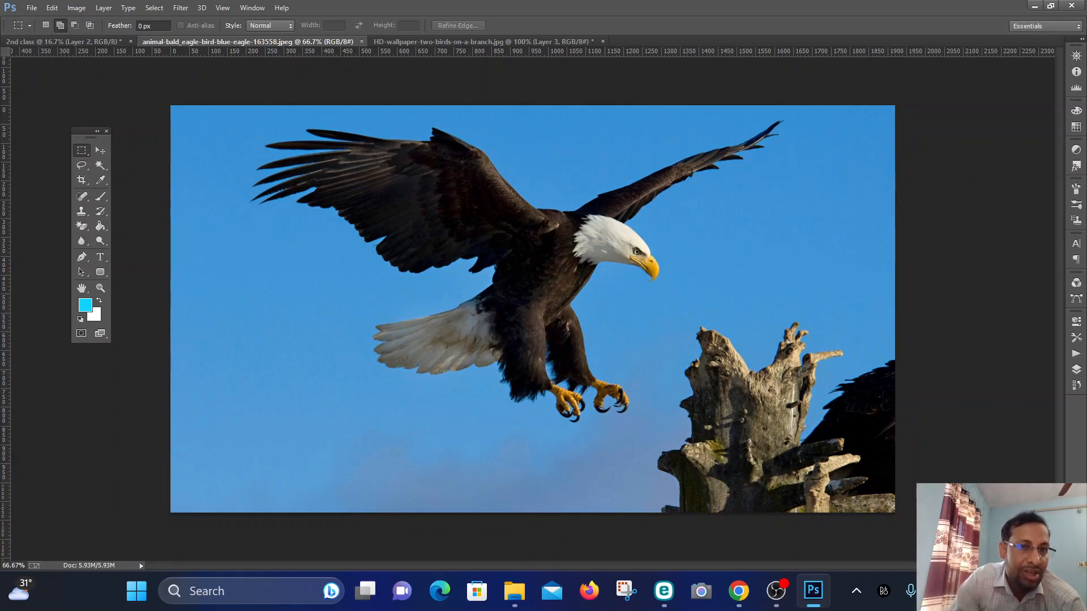
Step: Set the Rectangular Marquee feather to 20 px and draw a rectangular selection over the eagle's body and head
{"action": "left_click", "coordinate": [152, 26]}
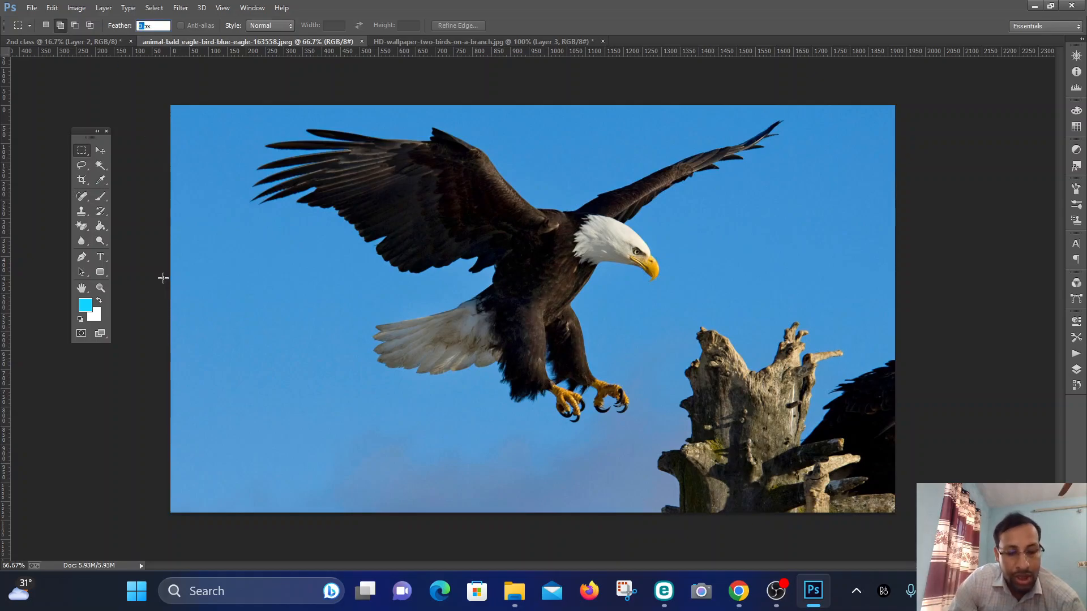
{"action": "type", "text": "2"}
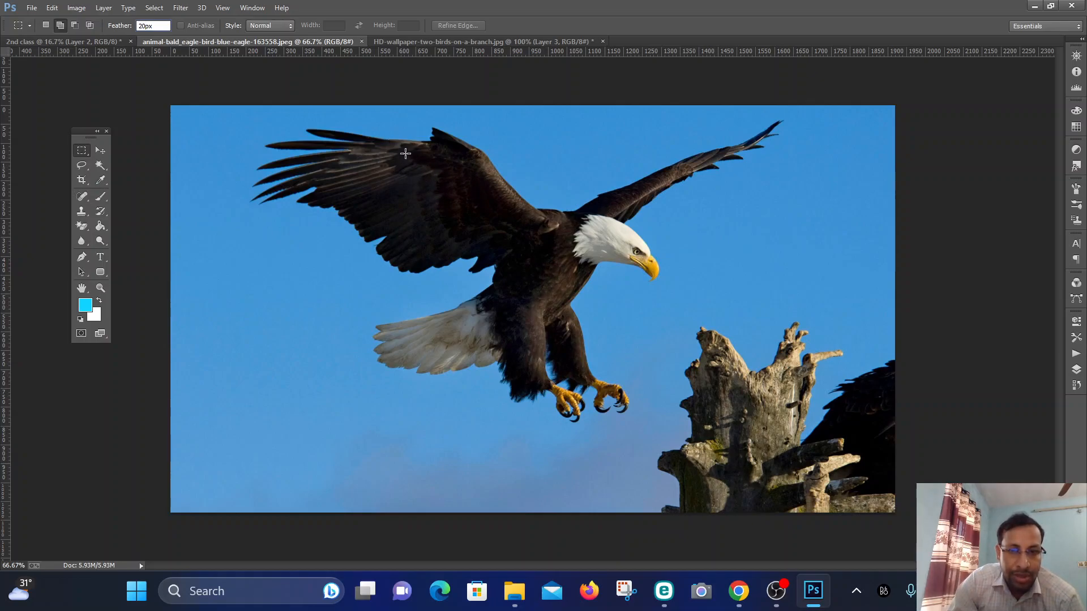
{"action": "left_click_drag", "start_coordinate": [388, 143], "coordinate": [687, 347]}
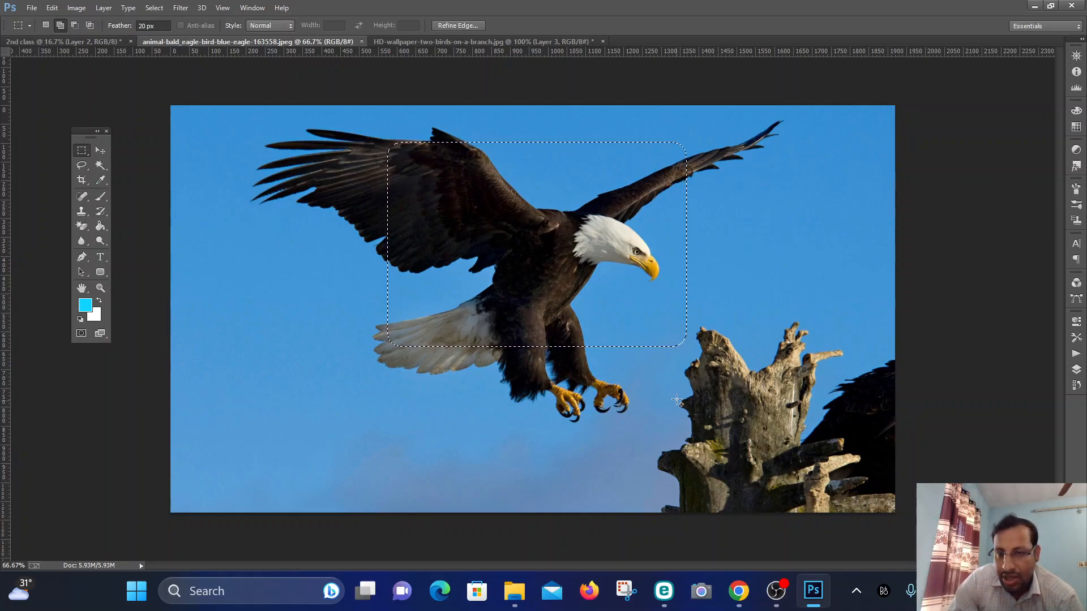
Step: Copy the 20 px feathered selection into the two-birds document with the Move tool
{"action": "left_click", "coordinate": [101, 150]}
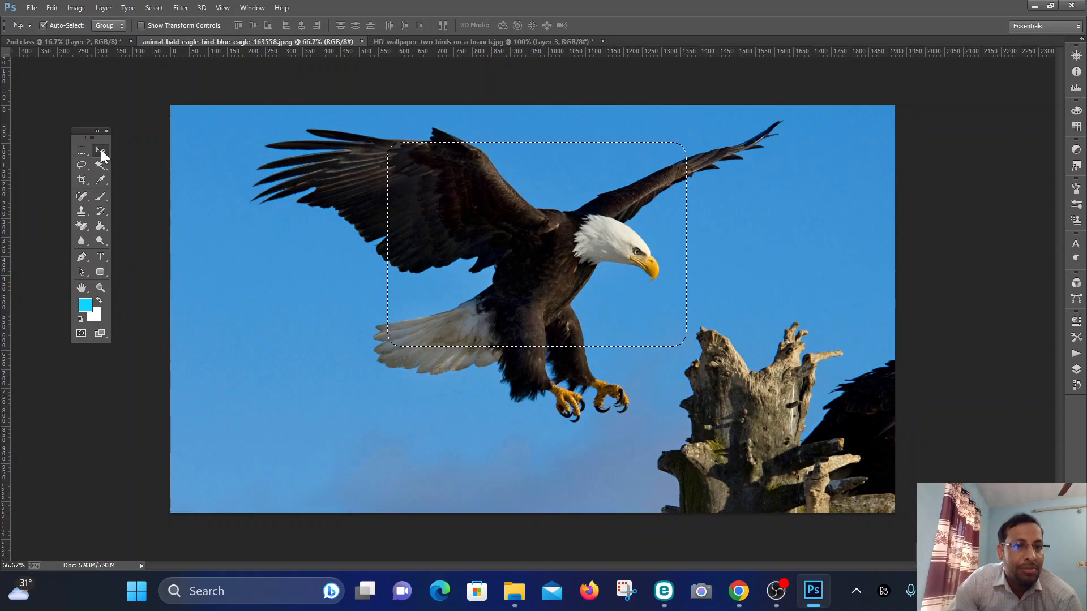
{"action": "left_click_drag", "start_coordinate": [562, 211], "coordinate": [364, 47]}
{"action": "left_click_drag", "start_coordinate": [433, 44], "coordinate": [441, 281]}
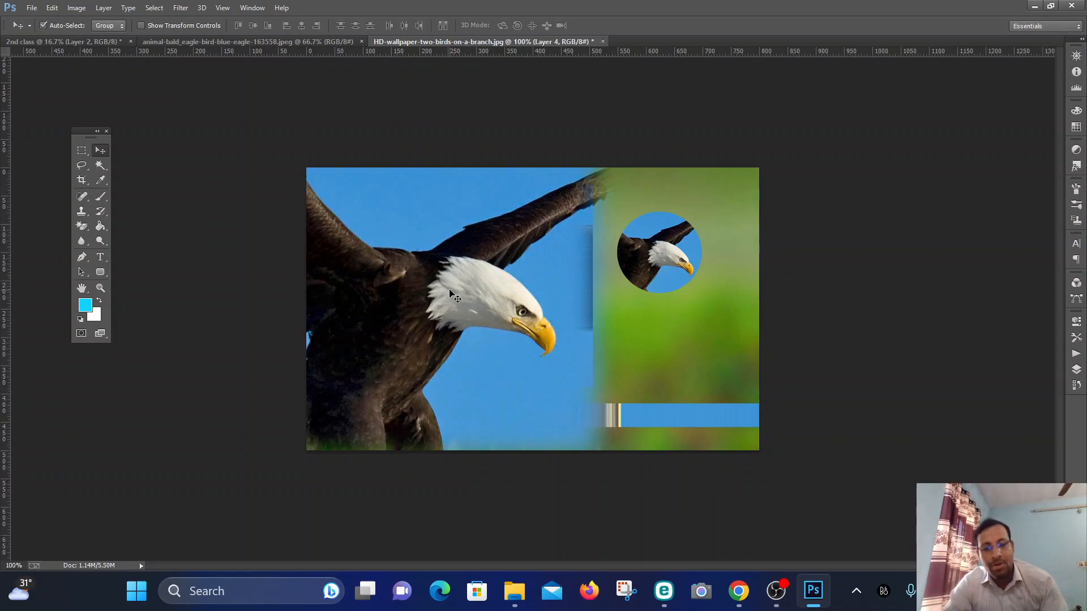
Step: Free-transform the feathered eagle copy to about 18% and place it beside the two birds, on the open side of the background
{"action": "key", "text": "ctrl+t"}
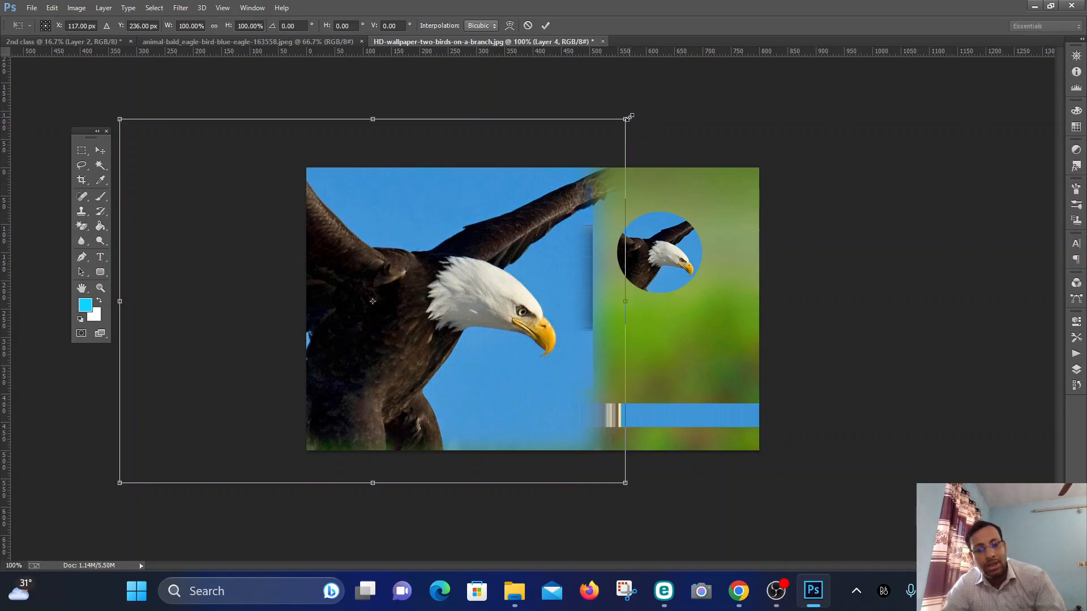
{"action": "left_click_drag", "start_coordinate": [627, 117], "coordinate": [409, 229]}
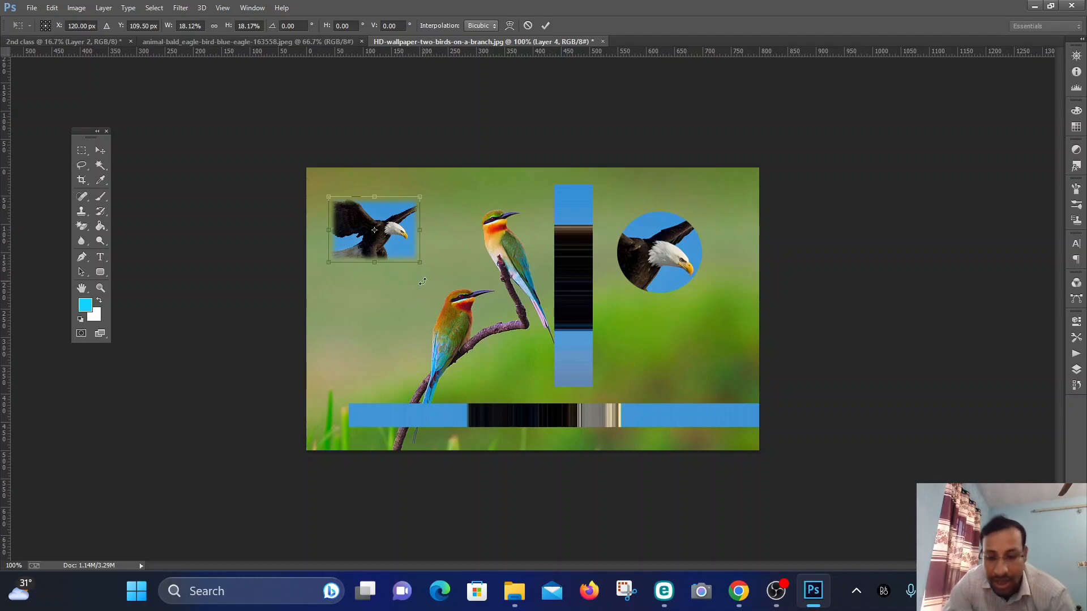
{"action": "key", "text": "Return"}
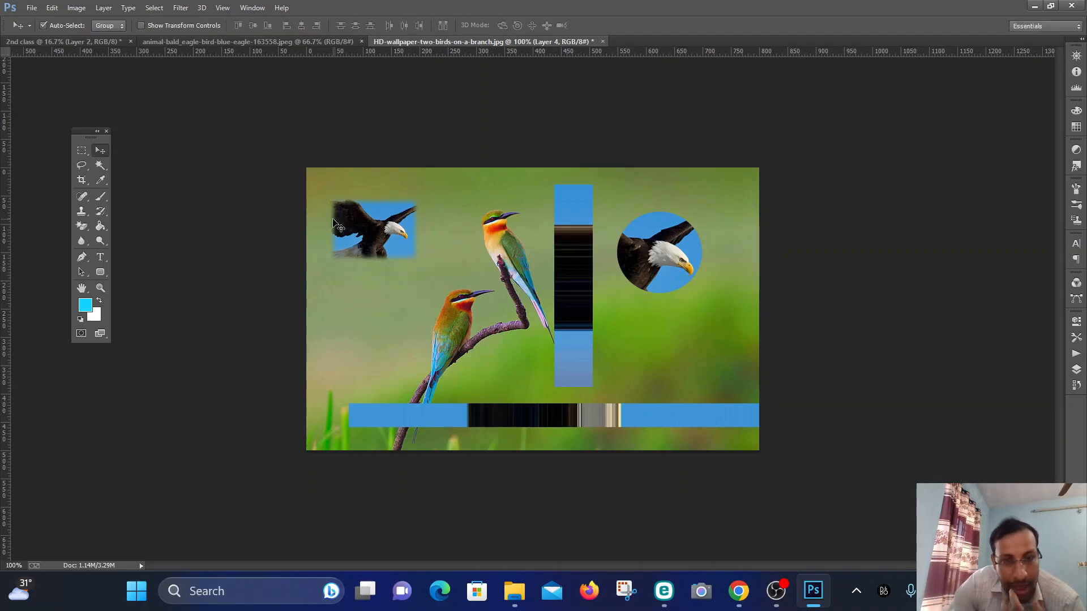
{"action": "left_click_drag", "start_coordinate": [408, 238], "coordinate": [422, 268]}
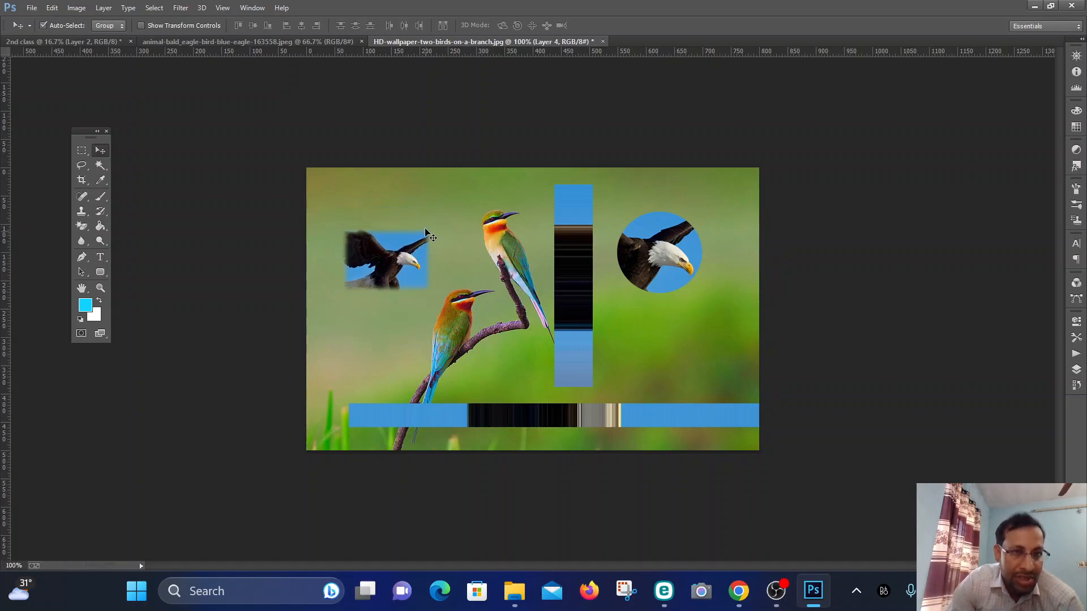
Step: Return to the eagle image with the Rectangular Marquee tool and clear its existing selection
{"action": "left_click_drag", "start_coordinate": [84, 152], "coordinate": [153, 149]}
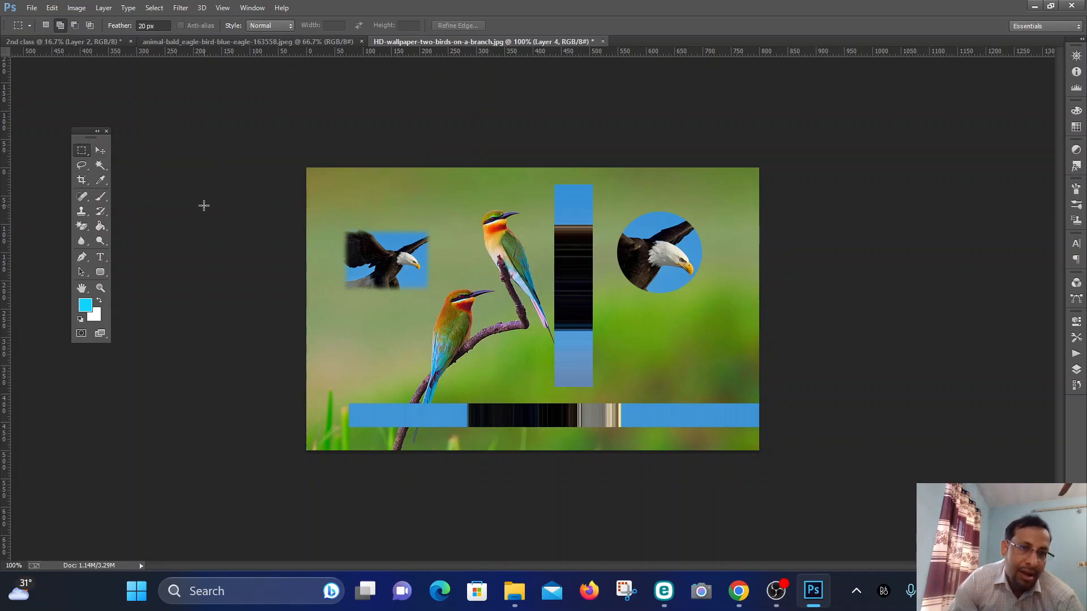
{"action": "left_click", "coordinate": [245, 42]}
{"action": "left_click_drag", "start_coordinate": [387, 143], "coordinate": [686, 347]}
{"action": "key", "text": "ctrl+d"}
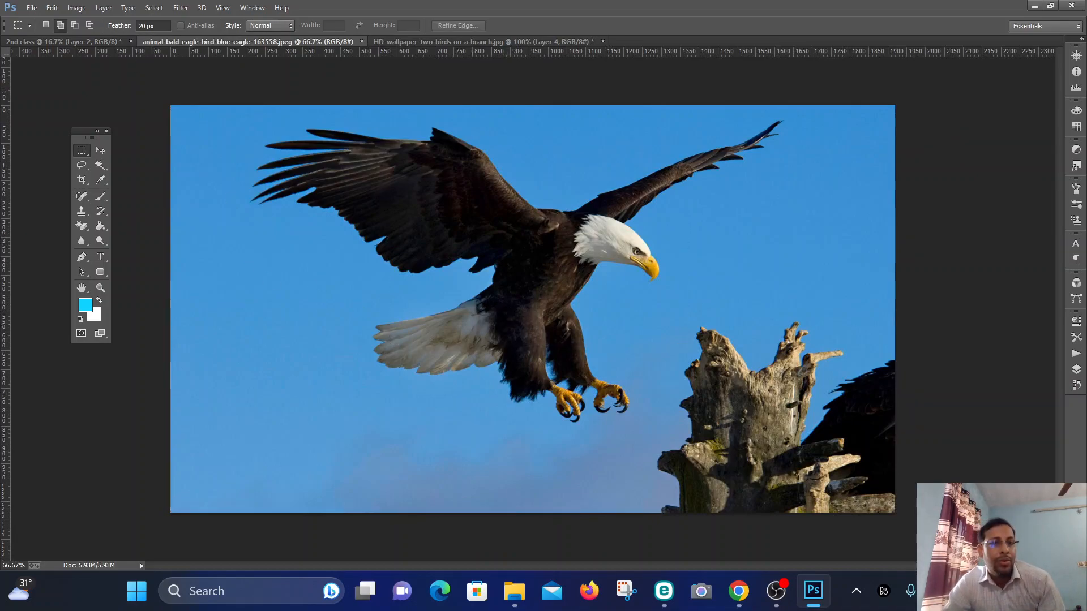
Step: Set the Rectangular Marquee feather to 50 px and draw a new rectangular selection over the eagle
{"action": "left_click", "coordinate": [147, 26]}
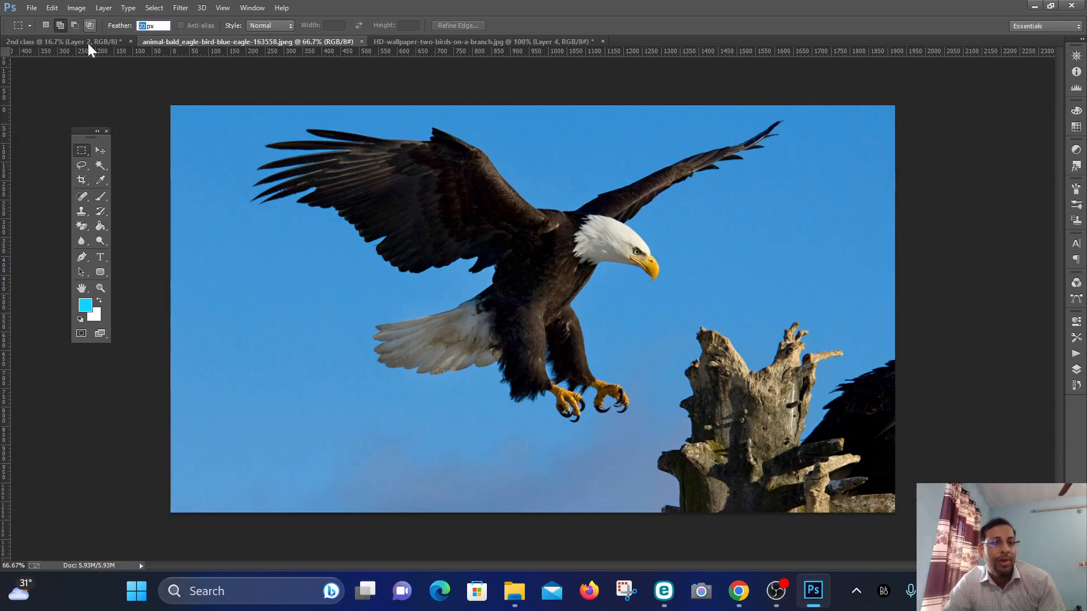
{"action": "type", "text": "50"}
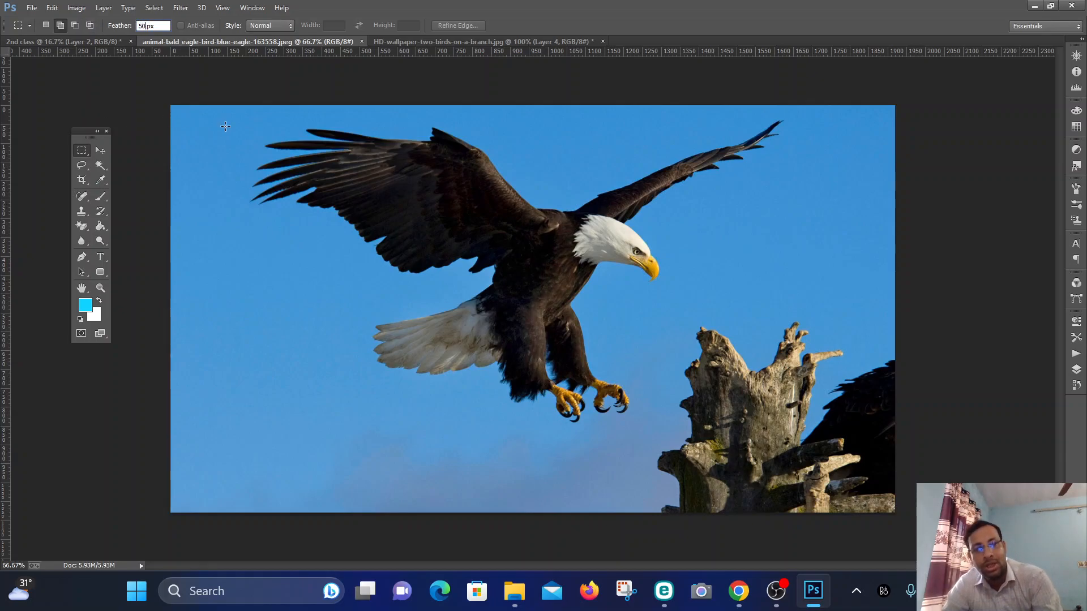
{"action": "key", "text": "Return"}
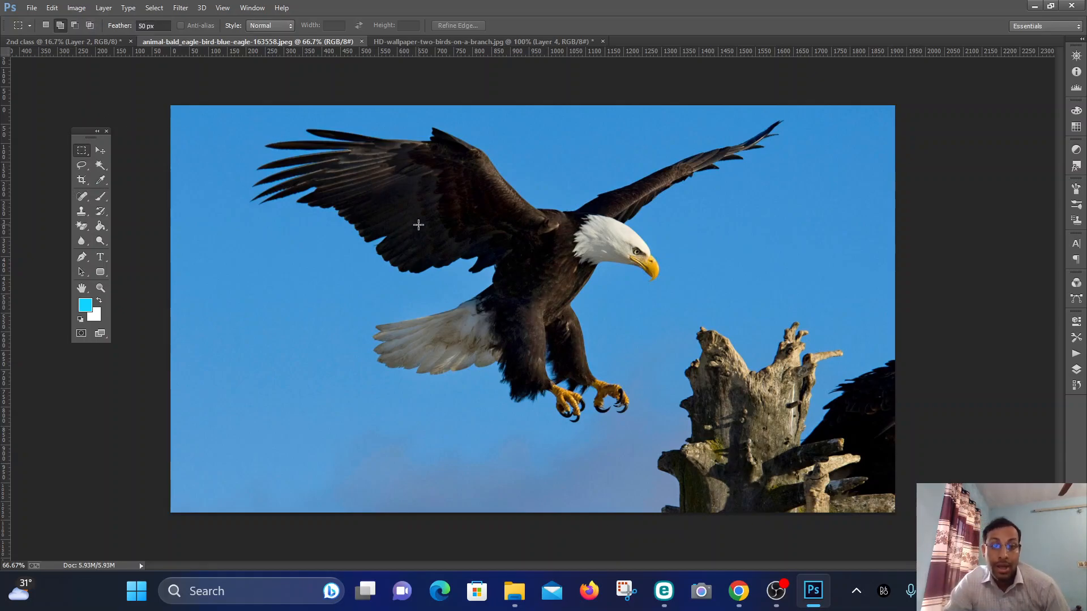
{"action": "left_click_drag", "start_coordinate": [356, 142], "coordinate": [670, 354]}
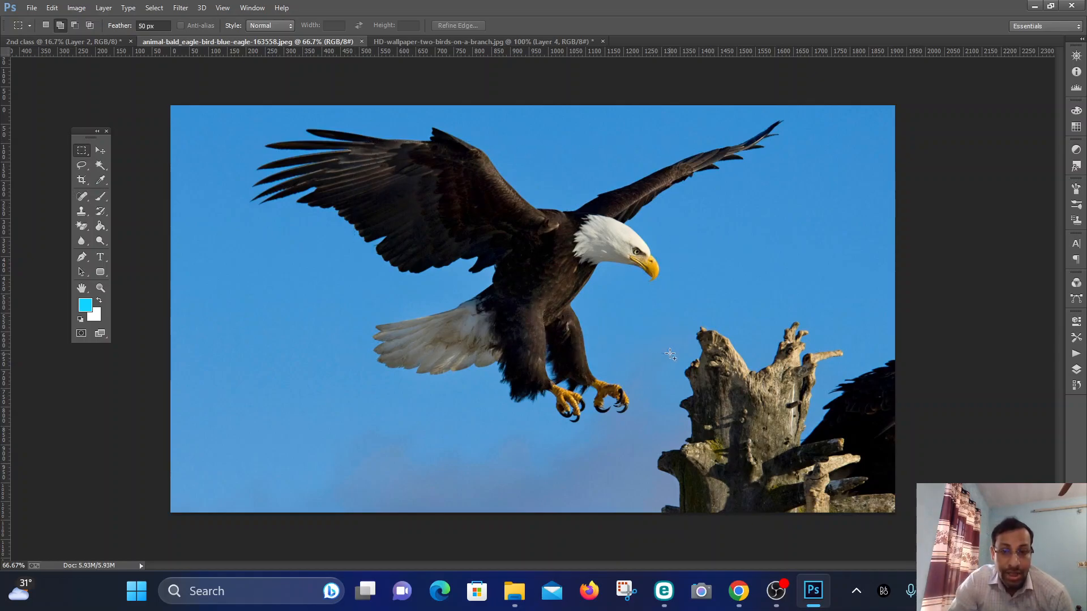
Step: Copy the 50 px feathered selection into the two-birds document and free-transform it down to a thumbnail below the first feathered copy
{"action": "left_click", "coordinate": [98, 149]}
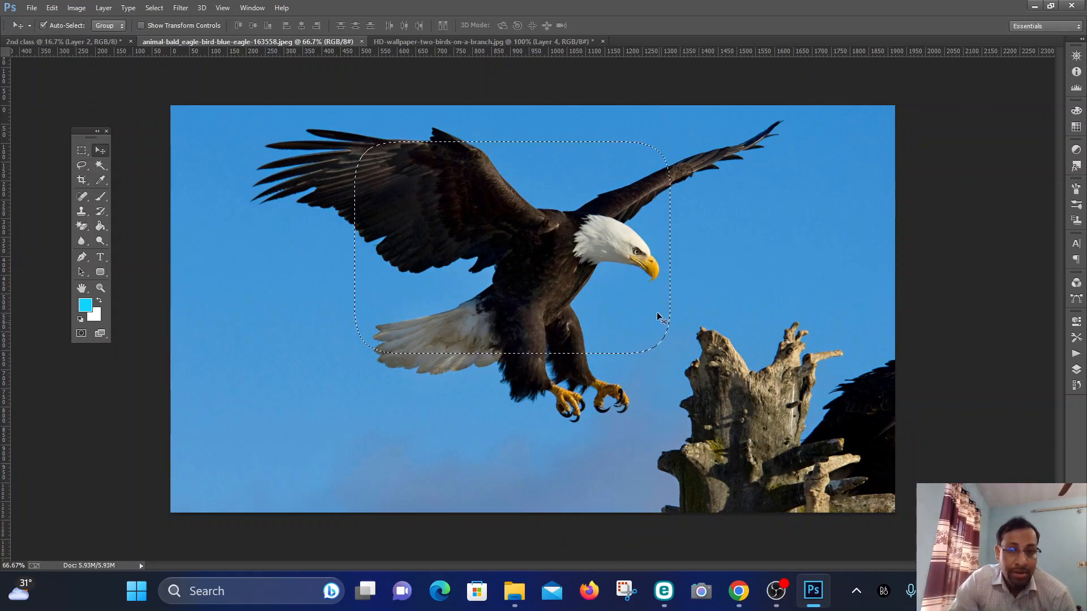
{"action": "left_click_drag", "start_coordinate": [572, 258], "coordinate": [461, 293]}
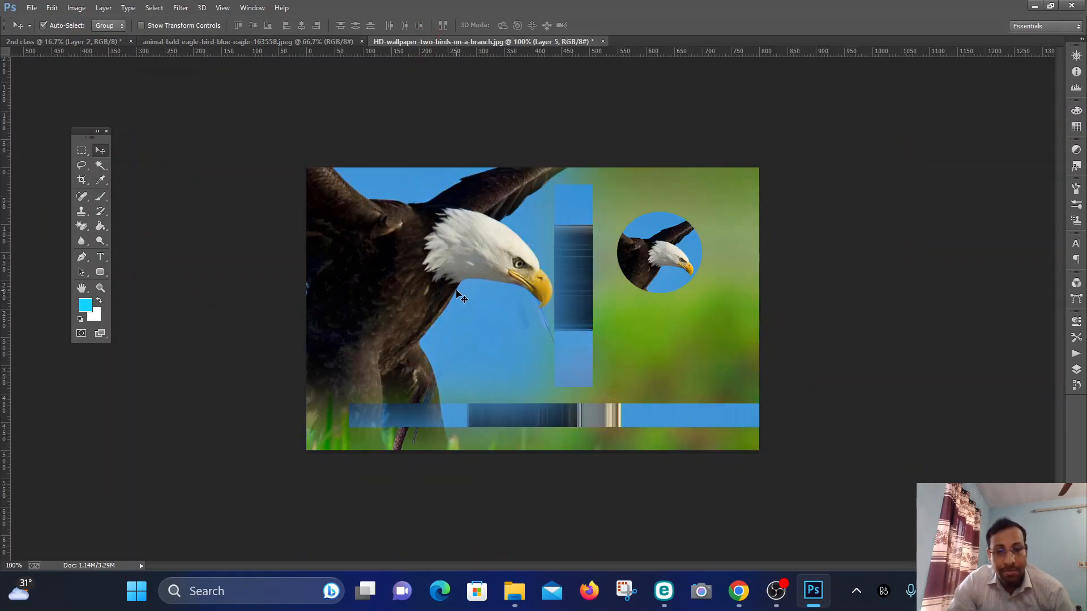
{"action": "key", "text": "ctrl+t"}
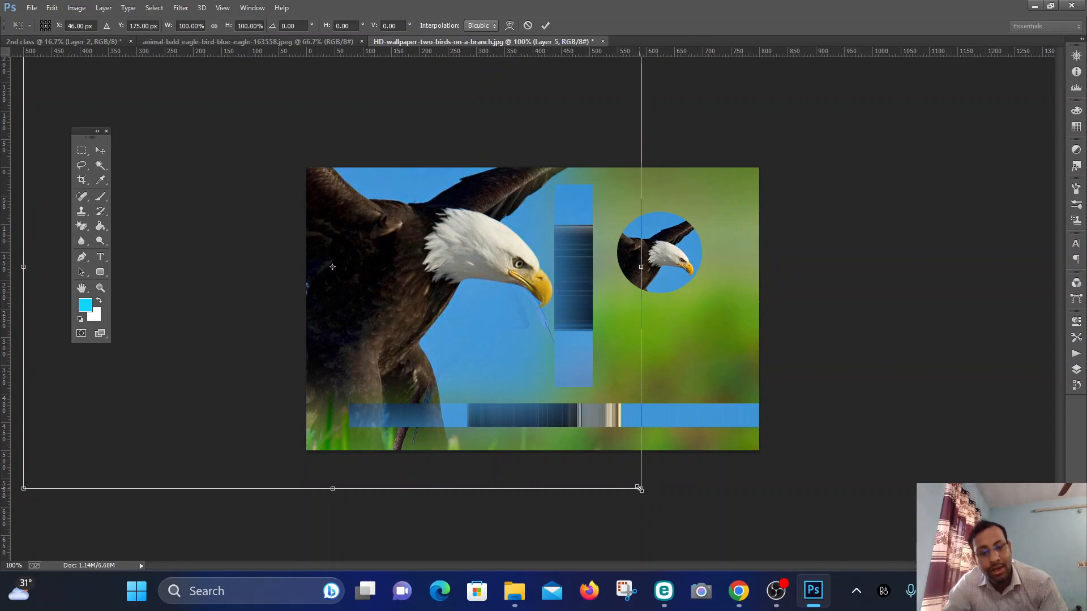
{"action": "left_click_drag", "start_coordinate": [639, 488], "coordinate": [375, 340]}
{"action": "left_click_drag", "start_coordinate": [380, 278], "coordinate": [419, 351]}
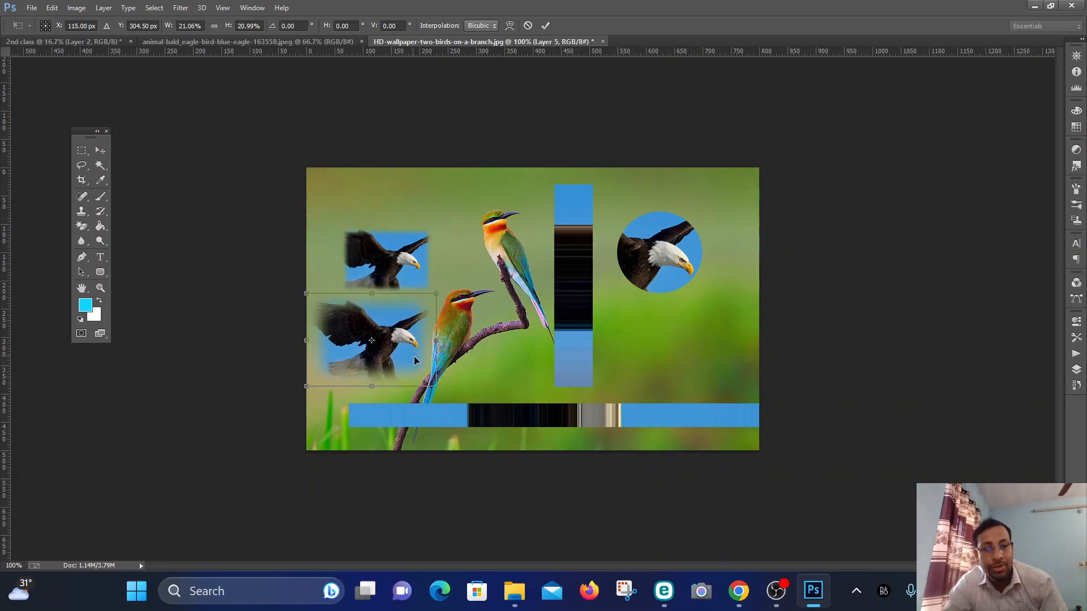
{"action": "left_click_drag", "start_coordinate": [436, 388], "coordinate": [428, 385]}
{"action": "key", "text": "Return"}
Step: Stack the two feathered eagle copies beside the birds, with the 50 px feathered one above the 20 px one
{"action": "left_click_drag", "start_coordinate": [406, 331], "coordinate": [432, 196]}
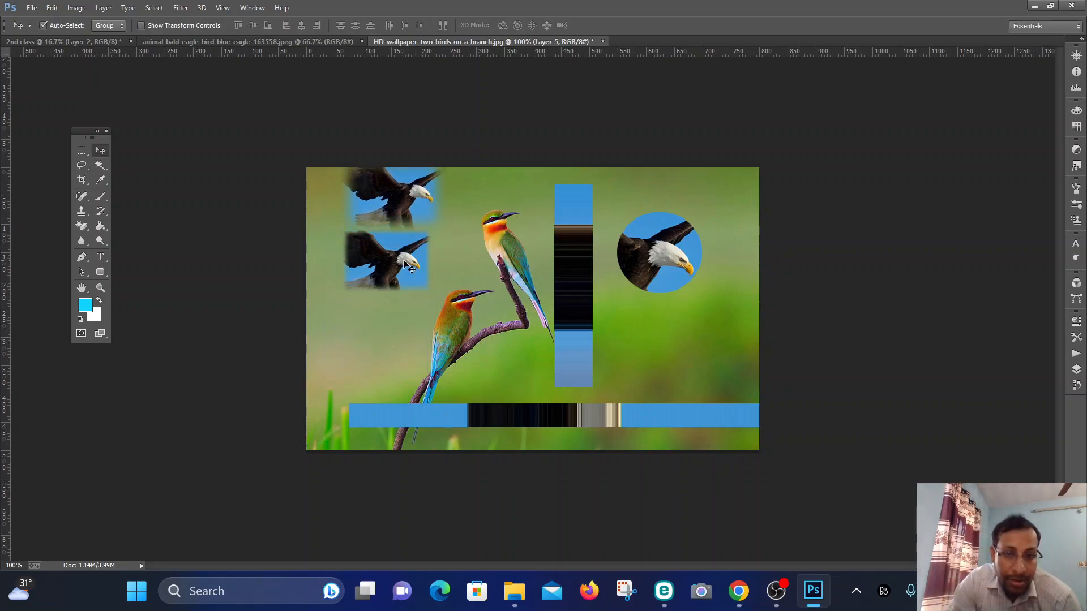
{"action": "left_click_drag", "start_coordinate": [416, 263], "coordinate": [416, 310]}
{"action": "left_click_drag", "start_coordinate": [416, 204], "coordinate": [412, 225]}
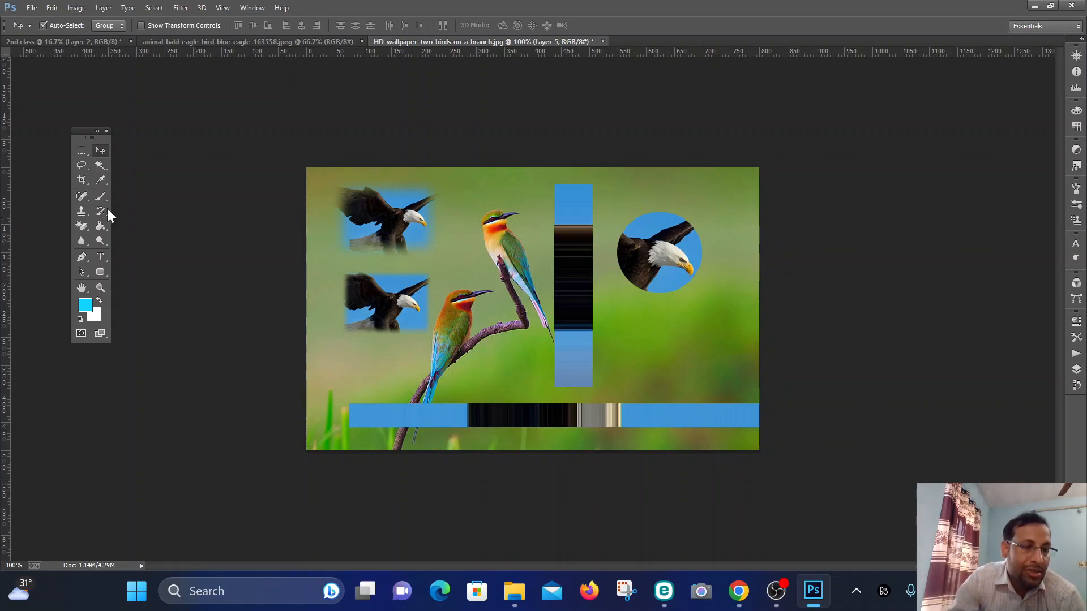
{"action": "left_click", "coordinate": [86, 146]}
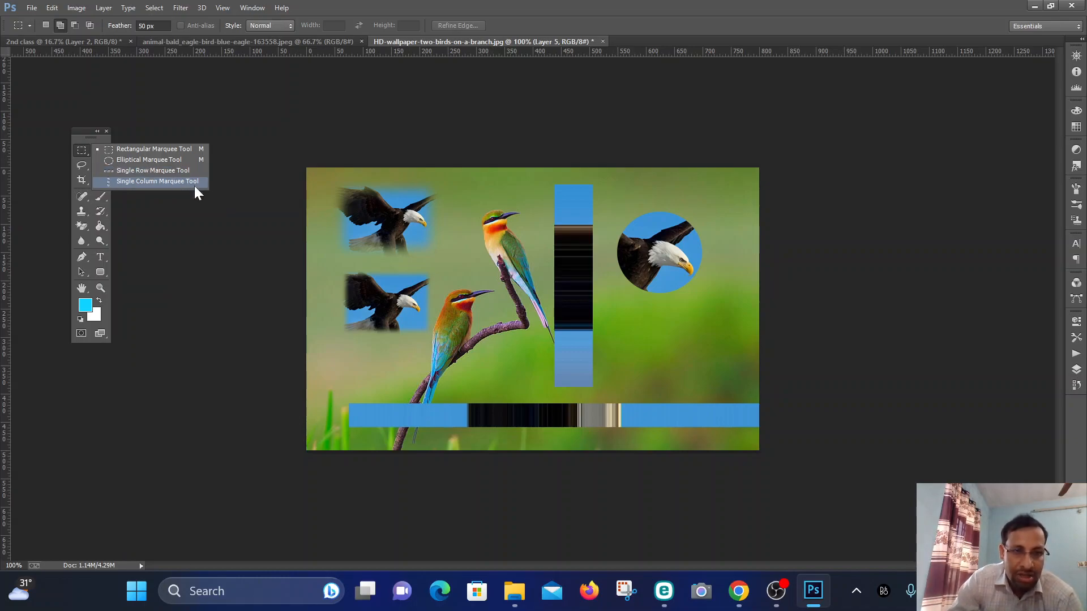
{"action": "left_click", "coordinate": [83, 151]}
Step: Move the eagle circle and the vertical column strip slightly farther away from the two birds
{"action": "left_click", "coordinate": [101, 150]}
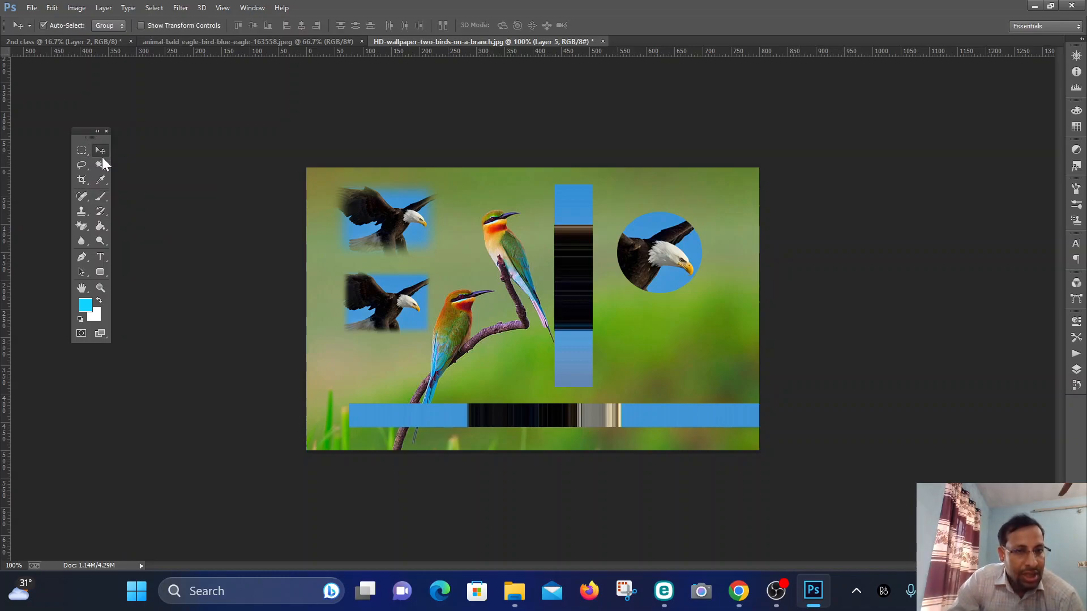
{"action": "left_click_drag", "start_coordinate": [670, 257], "coordinate": [701, 251]}
{"action": "mouse_move", "coordinate": [572, 254]}
{"action": "left_mouse_down"}
{"action": "mouse_move", "coordinate": [594, 271]}
{"action": "mouse_move", "coordinate": [587, 249]}
{"action": "left_mouse_up"}
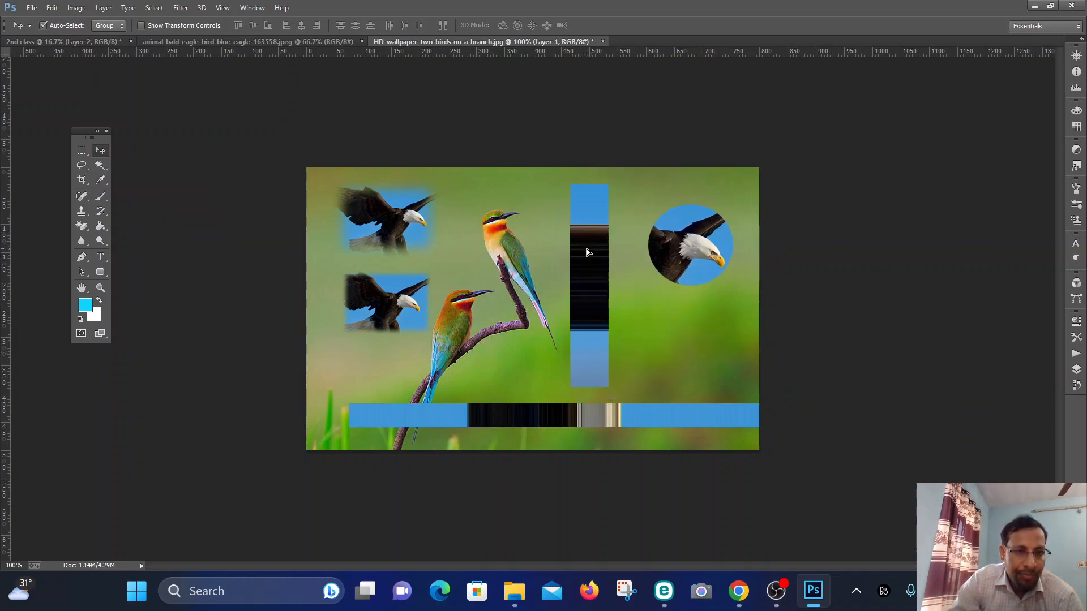
{"action": "left_click", "coordinate": [87, 152]}
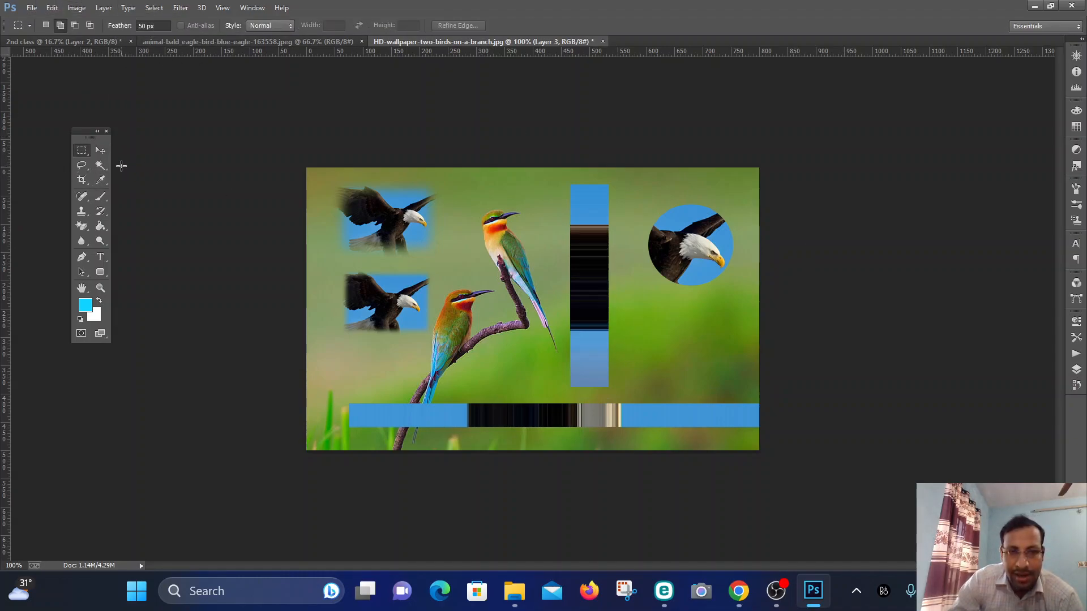
{"action": "left_click", "coordinate": [100, 150]}
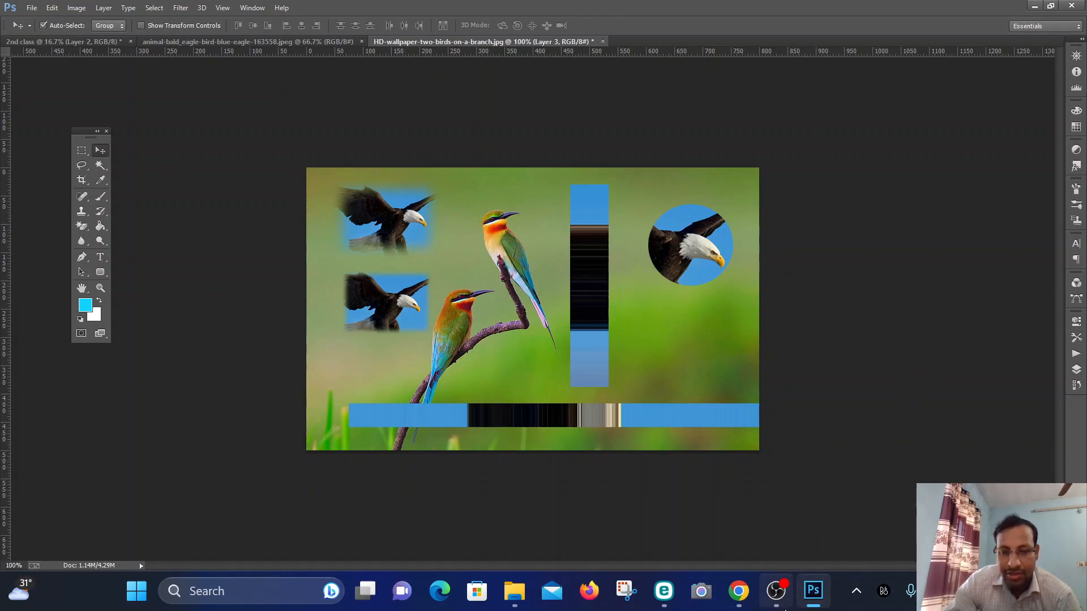
{"action": "mouse_move", "coordinate": [779, 600]}
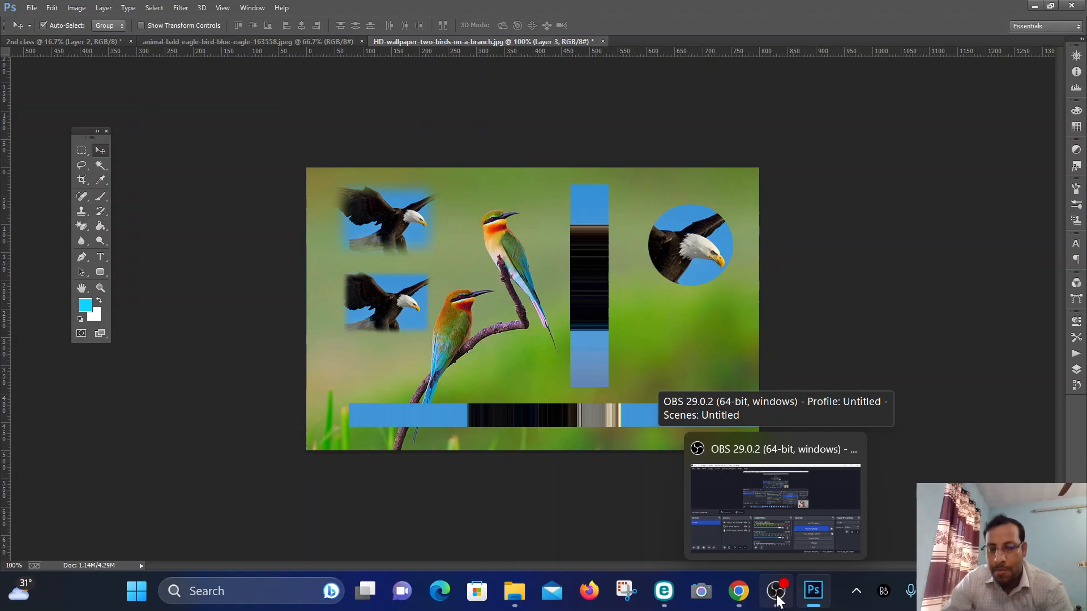